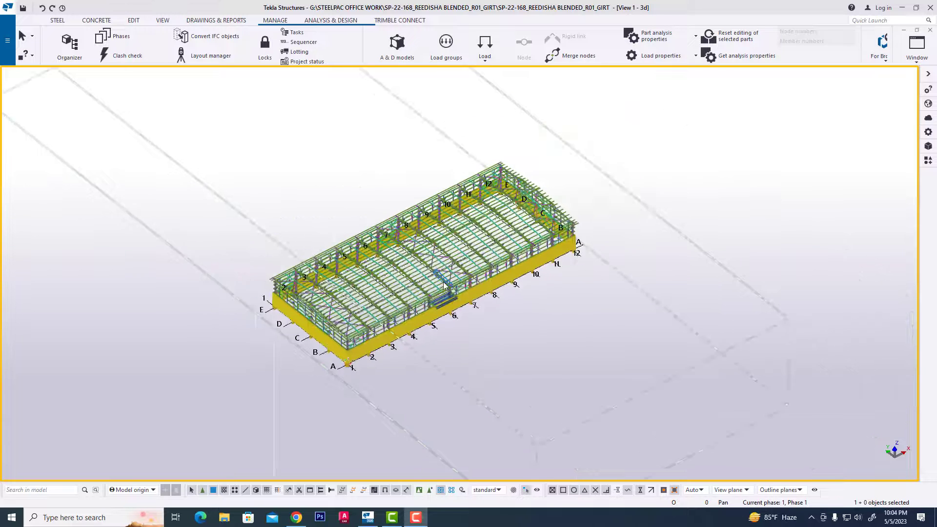
scroll(441, 320, "up", 2)
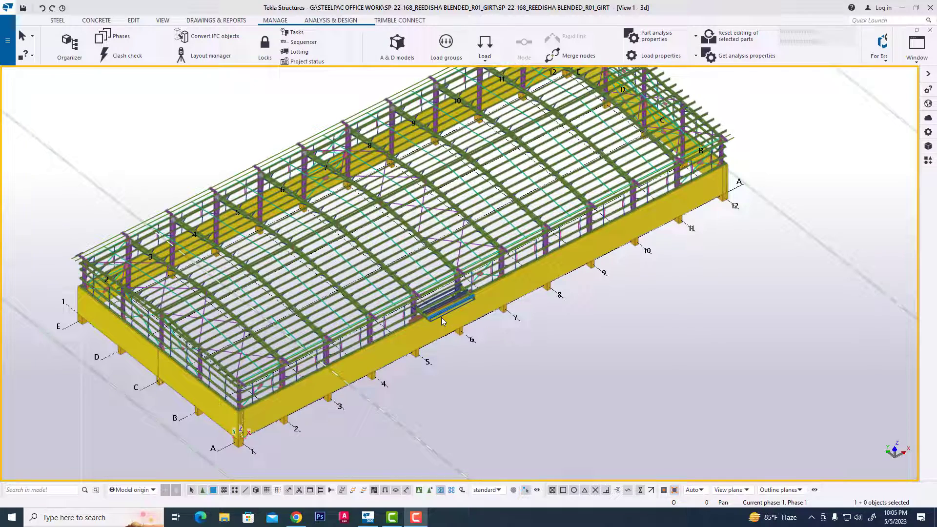
scroll(542, 321, "down", 4)
scroll(507, 327, "up", 3)
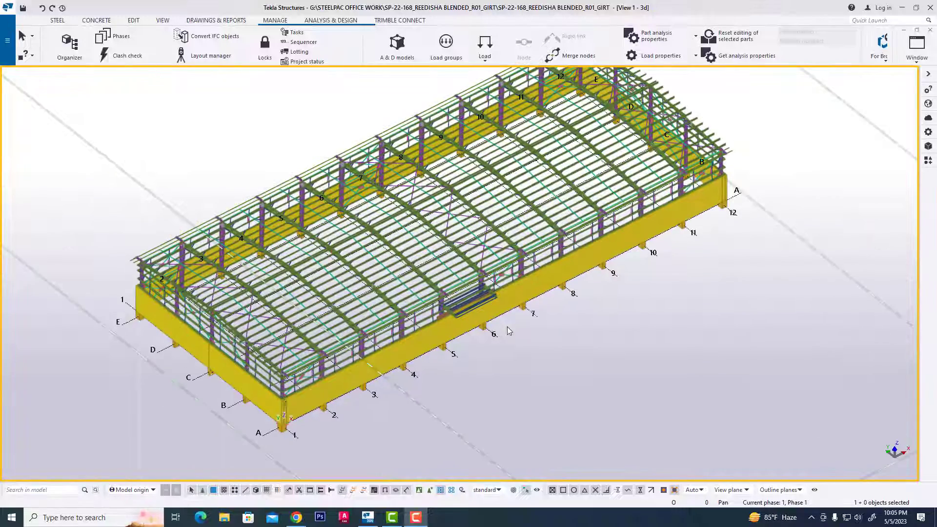
scroll(507, 327, "down", 3)
scroll(526, 320, "up", 3)
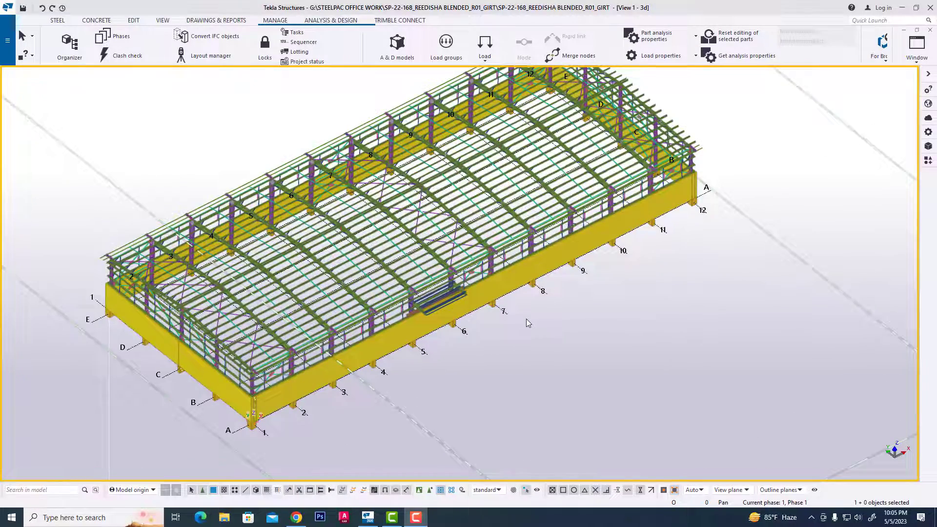
scroll(480, 325, "down", 2)
scroll(483, 312, "up", 2)
scroll(487, 322, "down", 2)
scroll(508, 331, "up", 3)
scroll(523, 332, "down", 2)
scroll(524, 332, "up", 2)
scroll(528, 323, "down", 1)
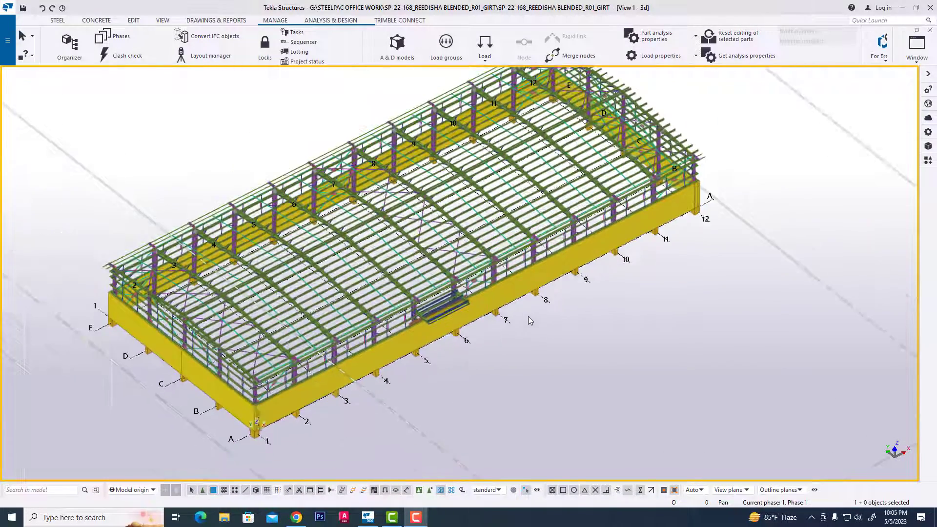
scroll(531, 326, "up", 1)
scroll(535, 320, "down", 2)
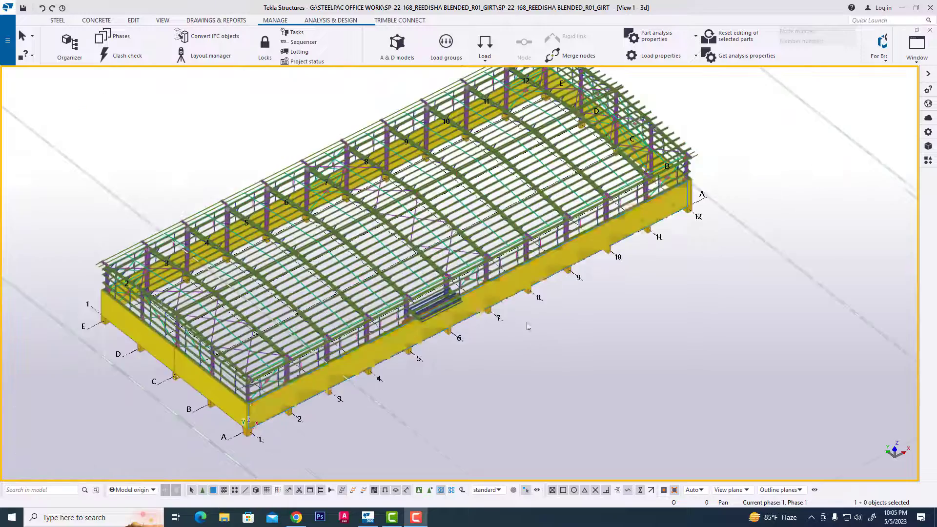
scroll(526, 314, "up", 2)
scroll(525, 315, "up", 1)
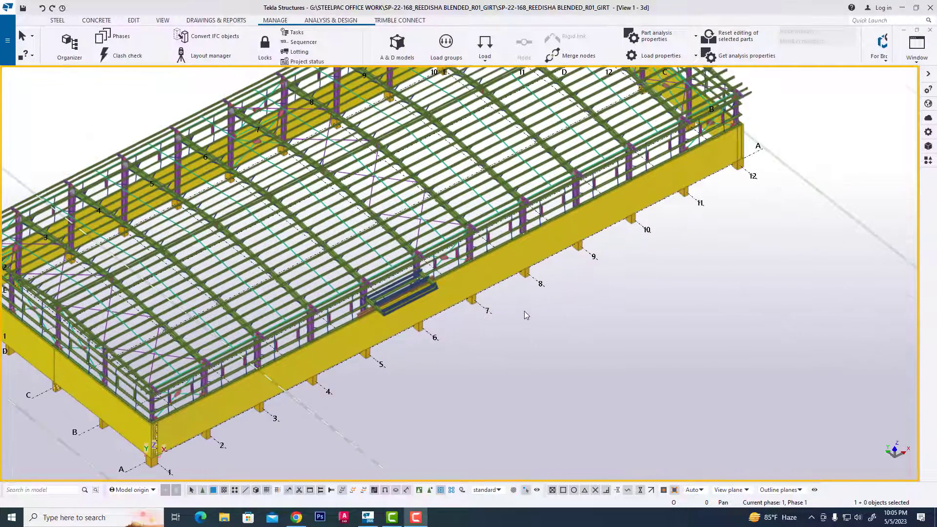
scroll(523, 314, "down", 3)
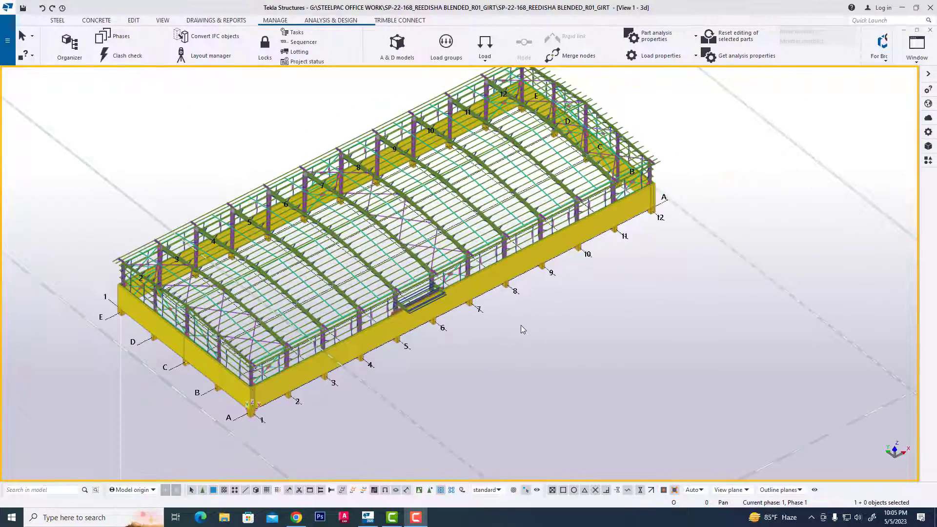
- Open the object group view filter from the 3D view's properties to see its settings
double_click(520, 325)
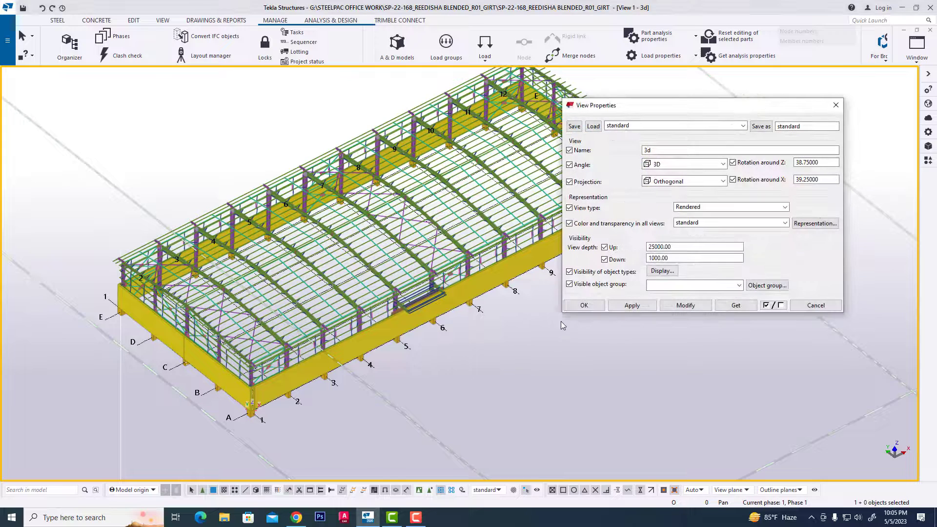
left_click(774, 288)
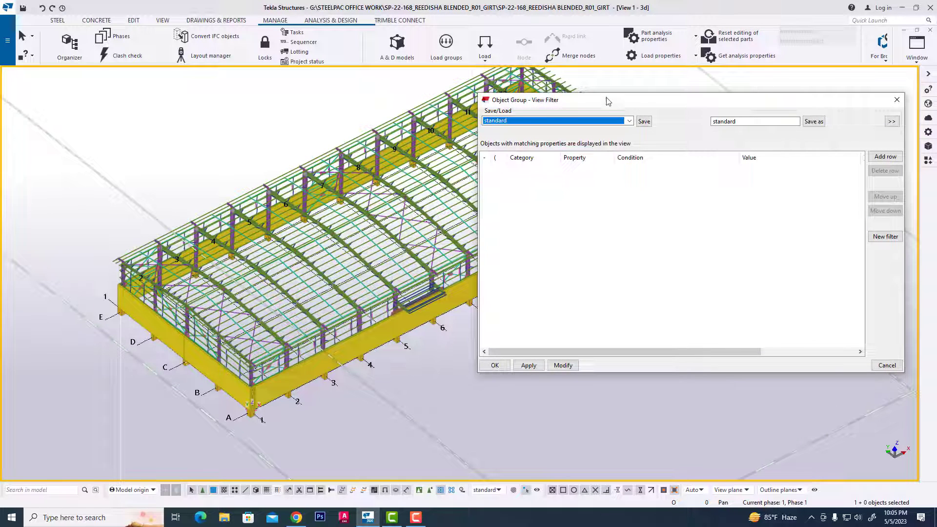
left_click_drag(630, 101, 585, 101)
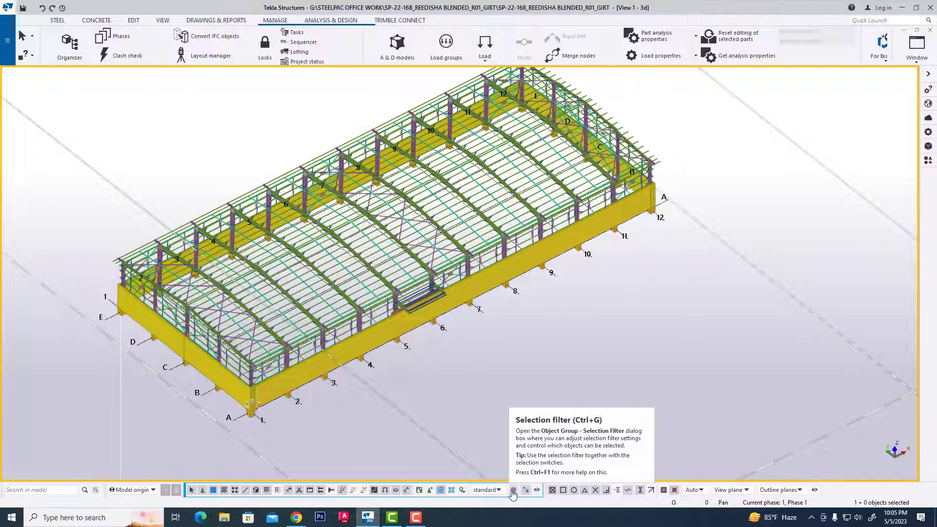
- Open the object group selection filter to see its settings, and close it again
left_click(513, 489)
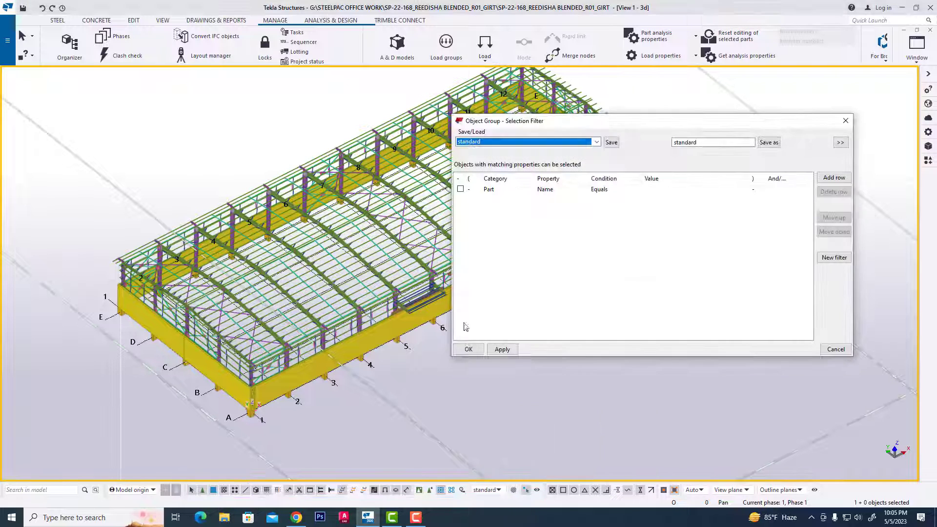
left_click(845, 120)
scroll(569, 297, "down", 1)
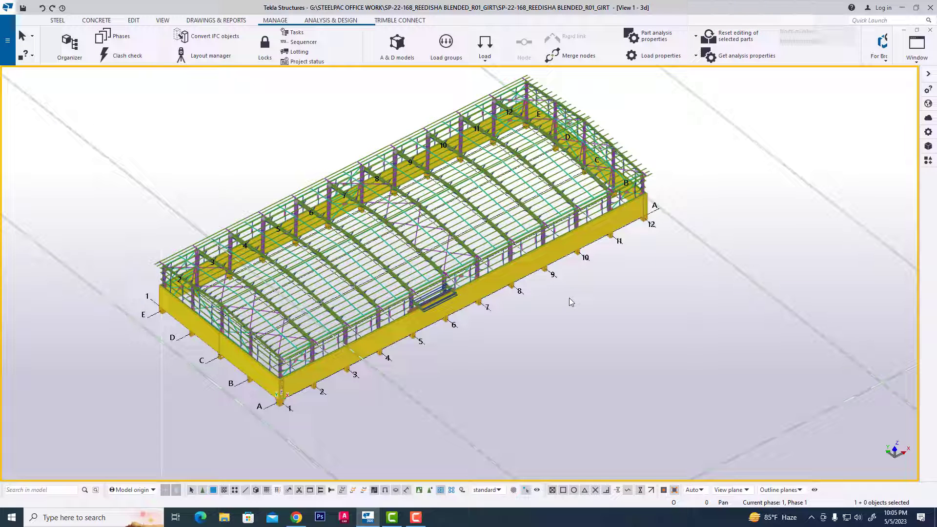
key("ctrl+g")
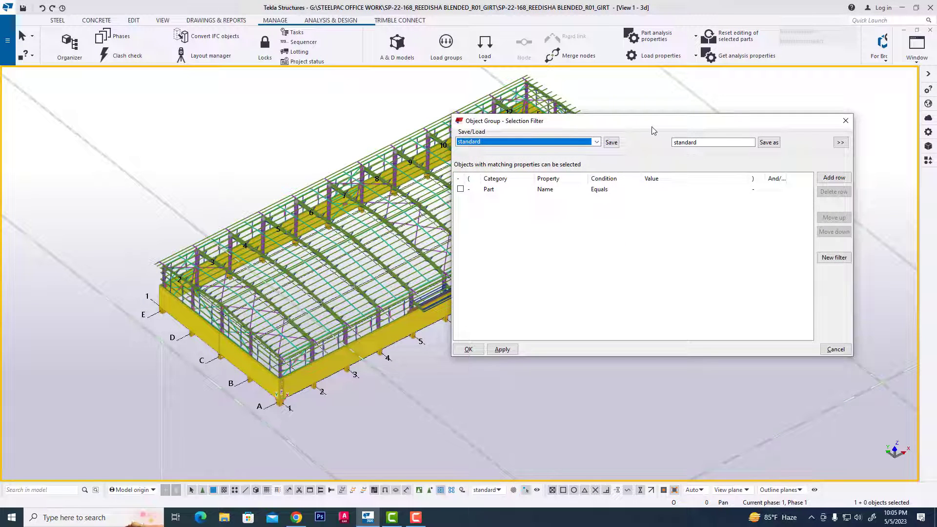
left_click_drag(651, 127, 600, 131)
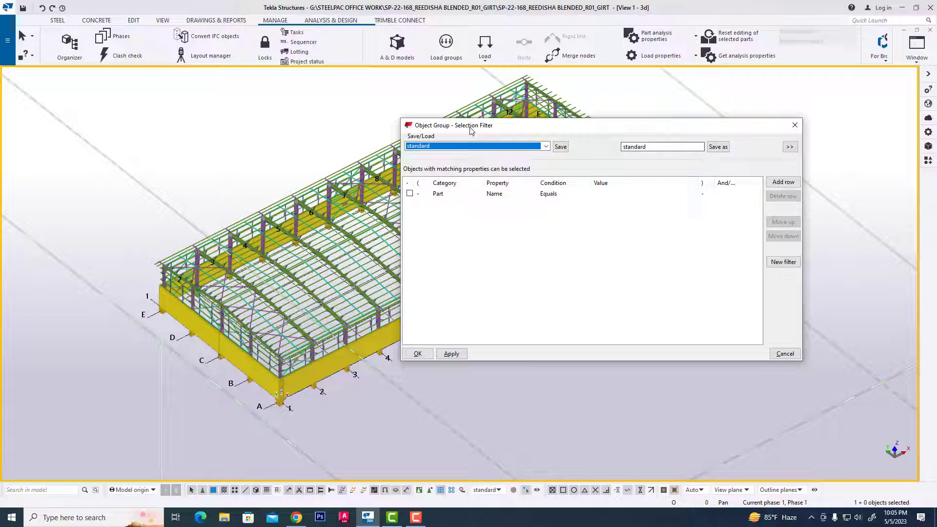
left_click(794, 125)
scroll(465, 256, "down", 3)
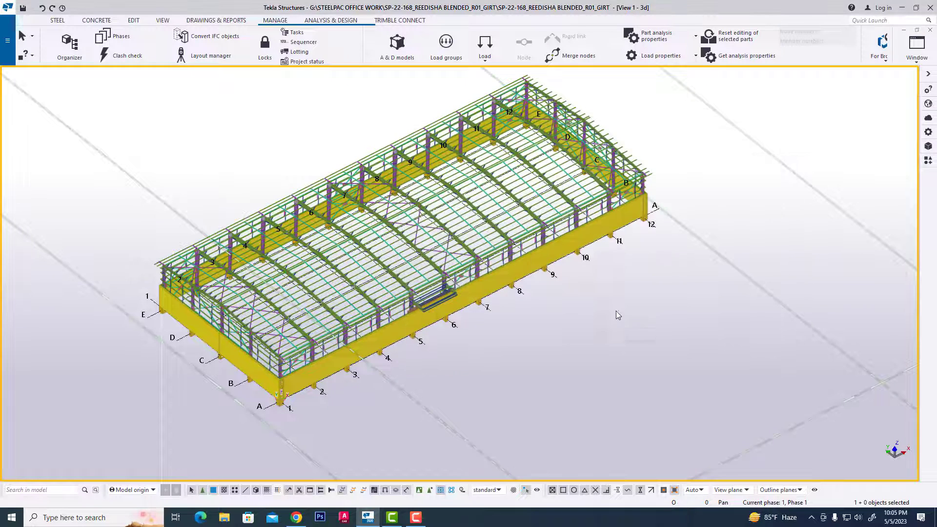
- Reopen the 3D view's properties and bring up the view filter for its visible object group
scroll(528, 317, "up", 2)
double_click(532, 310)
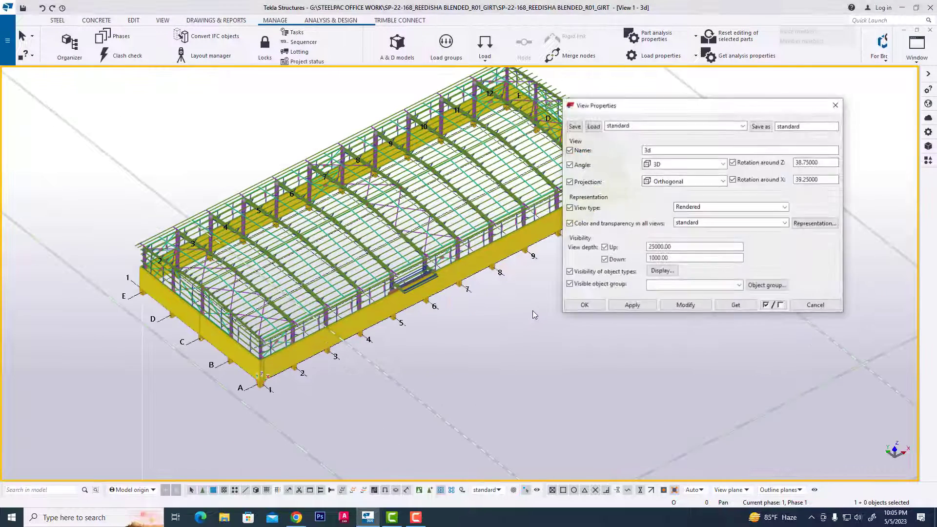
left_click(767, 286)
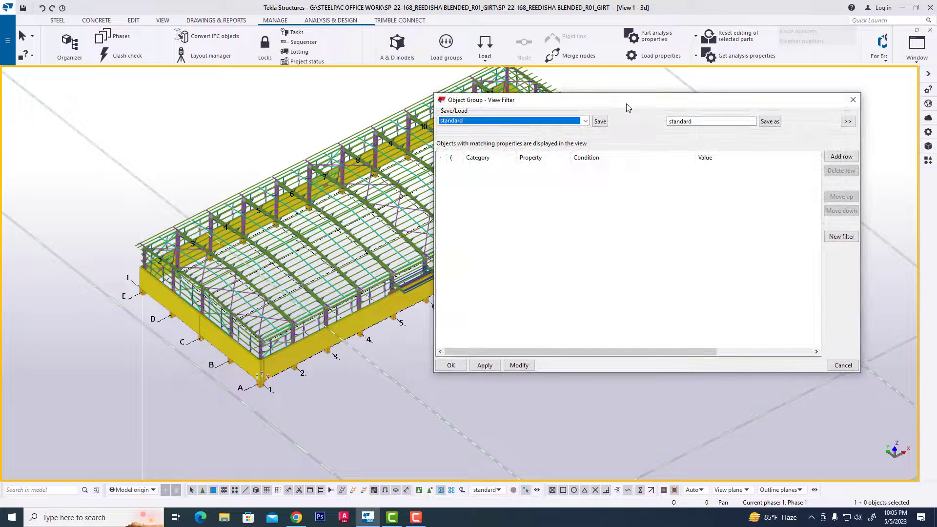
left_click_drag(623, 109, 580, 124)
- Add a view filter row for part name equals COLUMN, picking the value from a column in the model
left_click(793, 176)
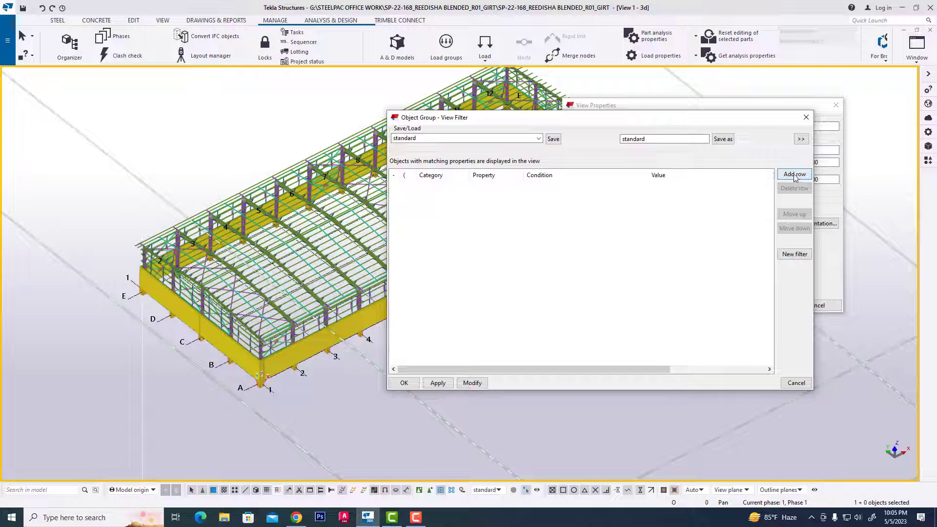
left_click(668, 186)
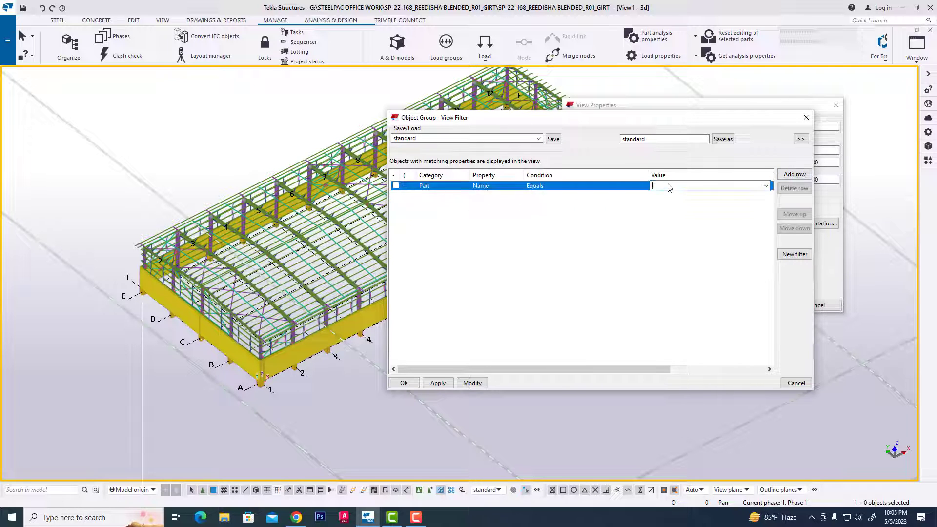
left_click(765, 187)
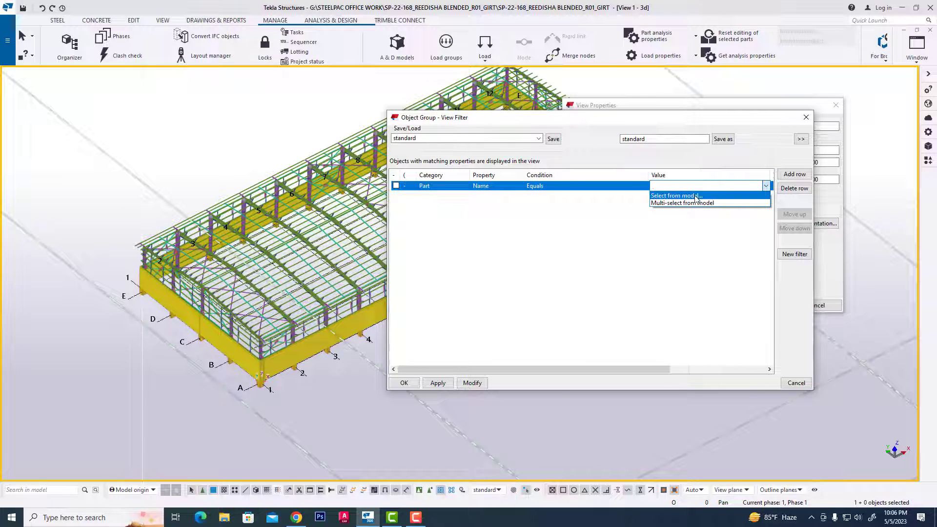
left_click(696, 196)
scroll(292, 315, "up", 10)
scroll(299, 271, "up", 4)
left_click(296, 303)
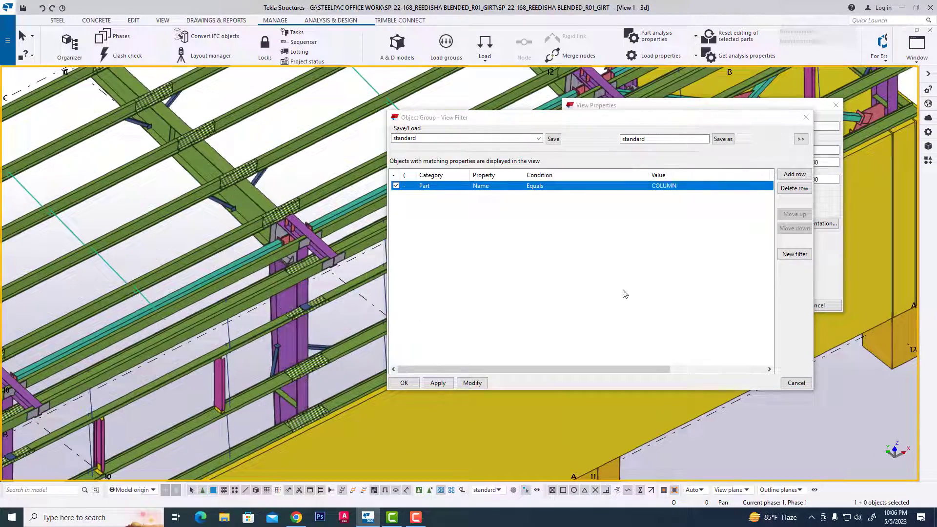
- Add a view filter row for part name equals RAFTER, picking the value from a rafter in the model
left_click(794, 175)
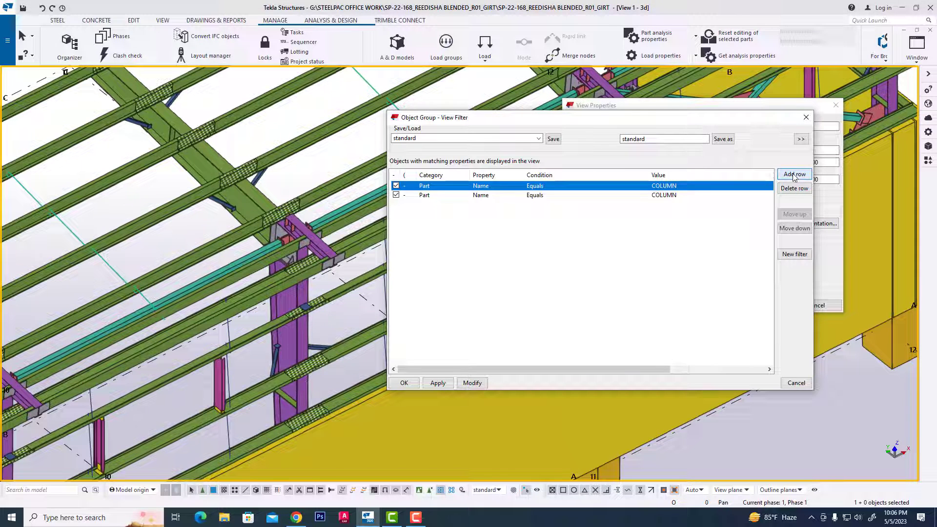
left_click(694, 197)
left_click(770, 196)
left_click(700, 219)
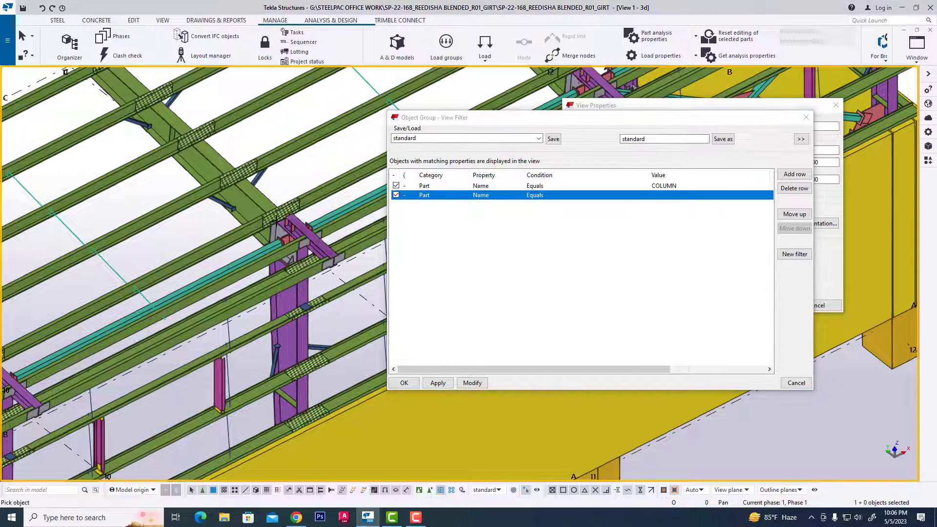
left_click(264, 201)
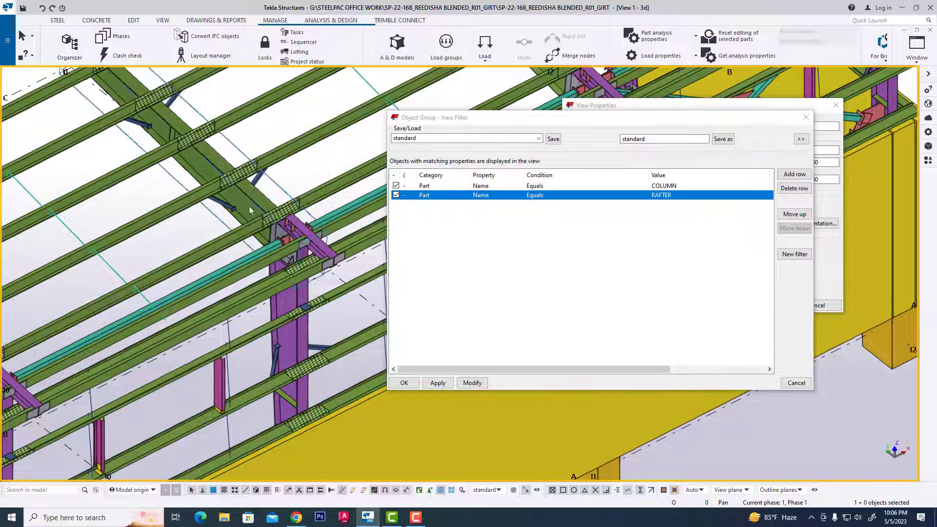
- Add a view filter row for part name equals PURLIN, picking the value from a roof purlin in the model
left_click(794, 175)
left_click(683, 205)
left_click(765, 204)
left_click(679, 238)
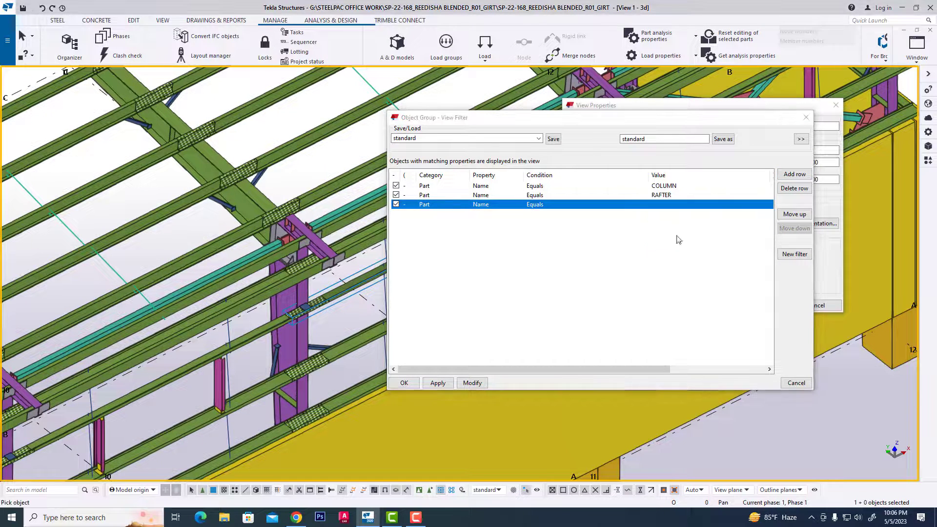
left_click(306, 142)
- Add a view filter row for part name equals OPENING, picking the value from a part in the model
left_click(783, 174)
left_click(683, 214)
left_click(768, 213)
left_click(678, 247)
middle_click_drag(332, 291, 352, 223)
left_click(359, 333)
- Add a view filter row for part name equals "STAY ANGLE", picking the value from a stay angle below the rafter
left_click(786, 175)
left_click(688, 224)
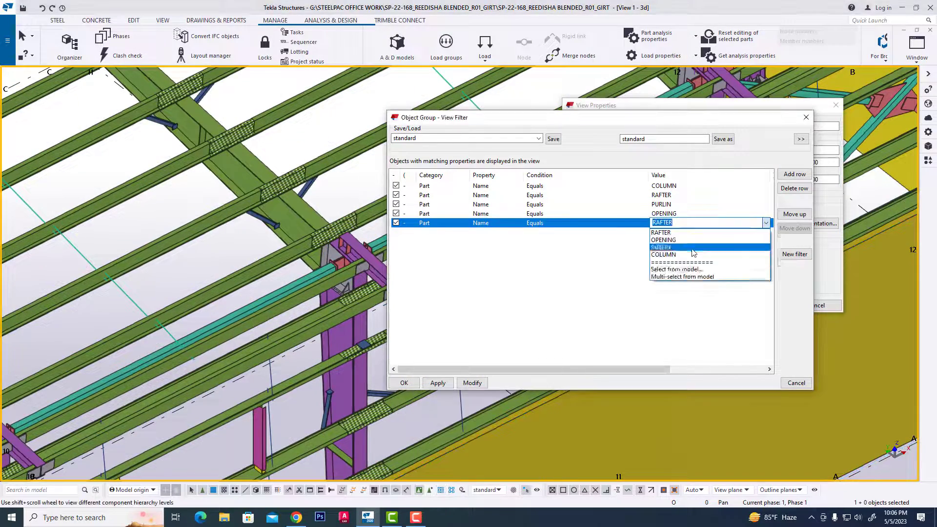
left_click(689, 269)
left_click(258, 215)
- Add a view filter row for part name equals "STRUT MEMBER", picking the value from the teal strut
left_click(794, 175)
left_click(686, 232)
left_click(765, 232)
left_click(683, 285)
scroll(305, 383, "up", 2)
left_click(293, 268)
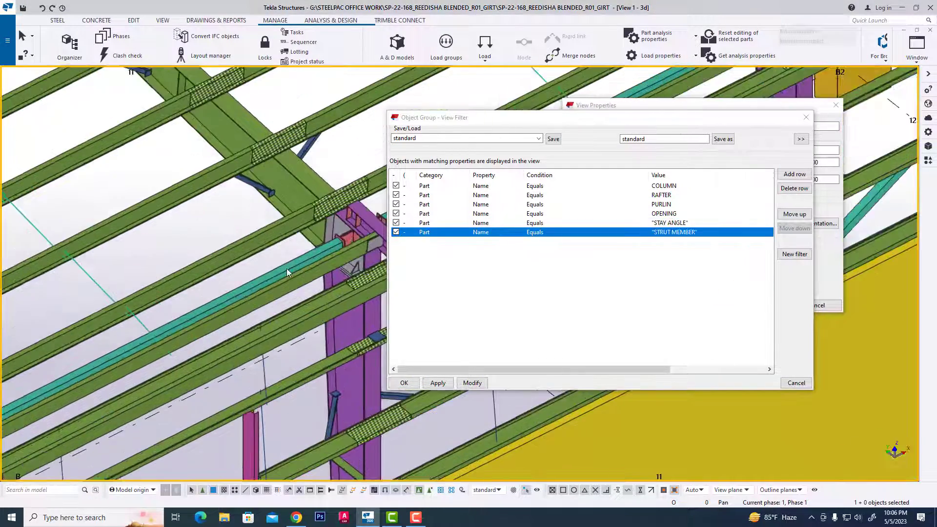
- Add a view filter row for part name equals BRACING, picking the value from a brace in the model
left_click(794, 174)
left_click(683, 241)
left_click(766, 241)
left_click(703, 273)
scroll(273, 258, "down", 2)
middle_click_drag(119, 339, 312, 219)
middle_click_drag(186, 341, 228, 291)
scroll(64, 371, "up", 2)
left_click(93, 336)
- Add a view filter row for part name equals "CANOPY RAFTER", picking the value from the canopy near grid 6
left_click(795, 174)
scroll(283, 337, "down", 2)
middle_click_drag(68, 410, 351, 264)
scroll(254, 293, "up", 2)
left_click(688, 251)
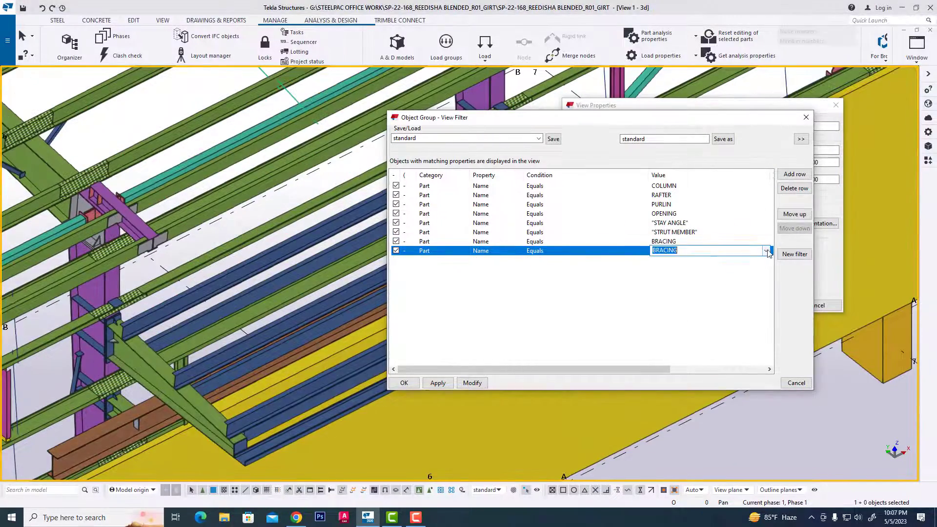
left_click(766, 251)
left_click(683, 275)
left_click(170, 372)
- Add a view filter row for part name equals "DOOR BEAM", picking the value from the brown beam below the canopy
left_click(794, 174)
left_click(687, 260)
left_click(765, 260)
left_click(683, 284)
left_click(231, 275)
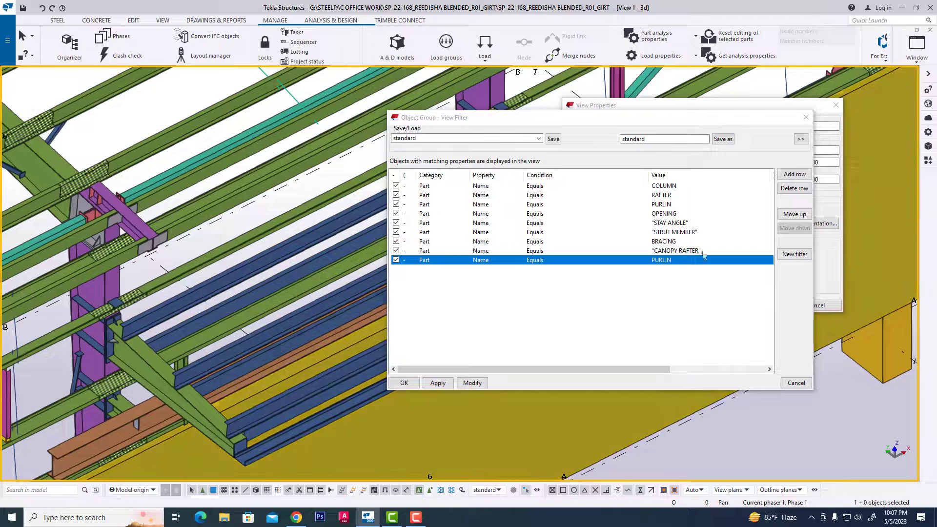
left_click(711, 259)
left_click(677, 317)
middle_click_drag(102, 434, 175, 317)
left_click(176, 320)
- Add a view filter row for part name equals "ROD BRACING", picking the value from a roof bracing rod
left_click(795, 175)
left_click(730, 269)
left_click(683, 337)
left_click(194, 287)
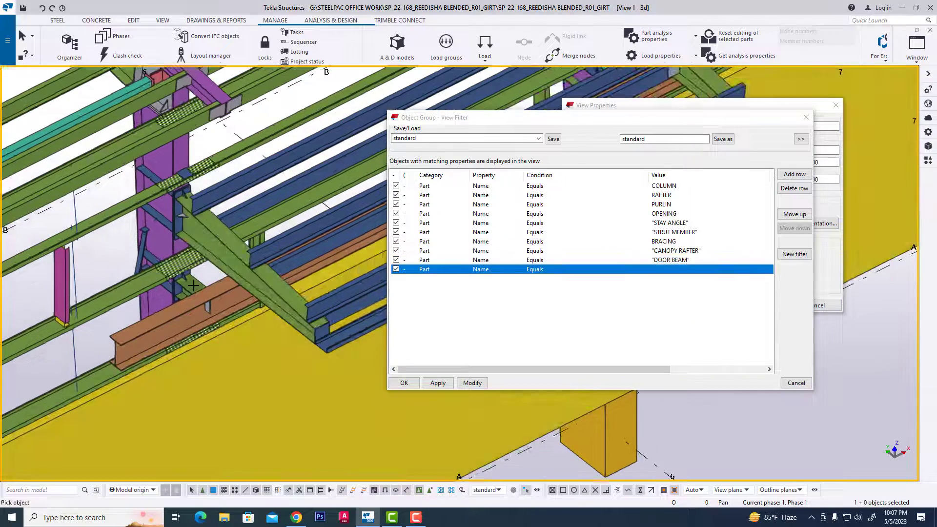
left_click(688, 270)
left_click(766, 269)
left_click(683, 340)
scroll(235, 288, "down", 3)
middle_click_drag(205, 335, 342, 288)
scroll(233, 273, "up", 2)
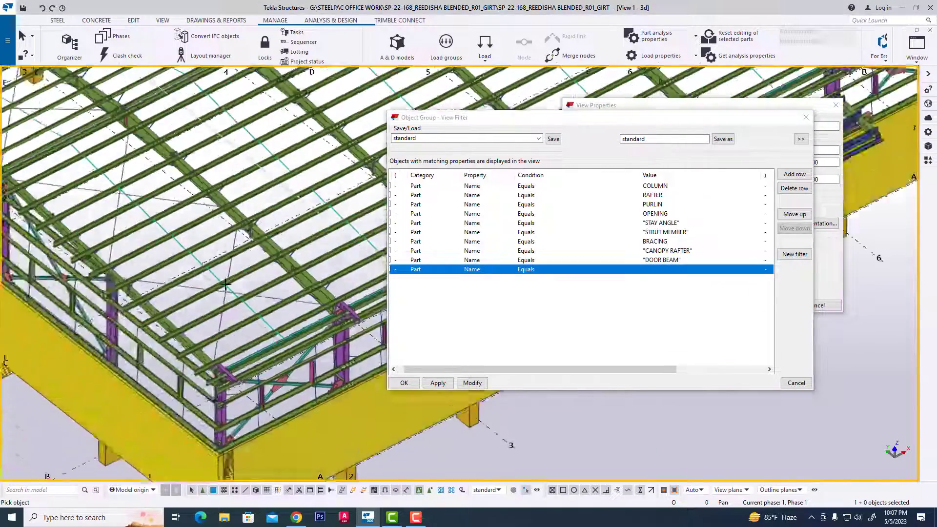
scroll(232, 274, "up", 3)
left_click(224, 275)
- Add a view filter row for part name equals "SAG ROD", picking the value from a sag rod between the purlins
left_click(794, 174)
left_click(688, 279)
left_click(766, 279)
left_click(683, 350)
left_click(234, 315)
- Add a view filter row for part name equals GIRT, picked from a wall girt, and apply the filter to the view
left_click(795, 175)
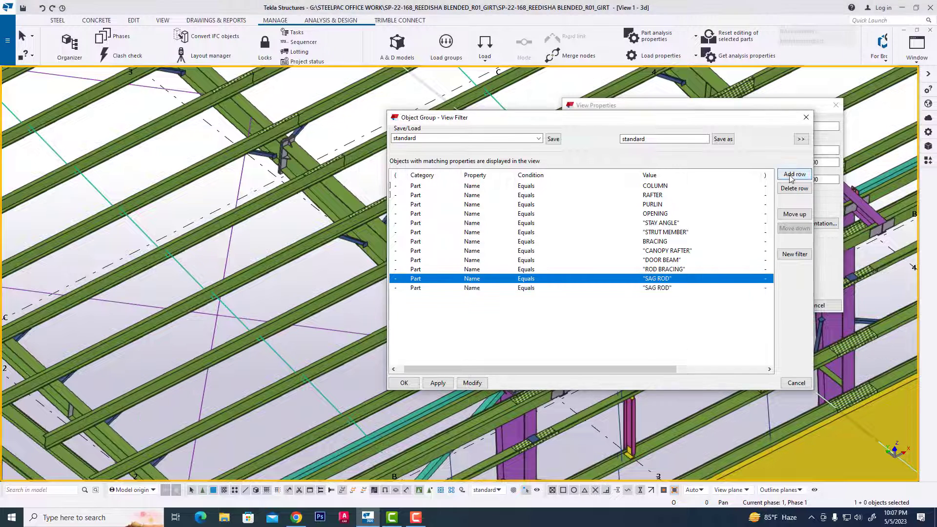
left_click(688, 288)
left_click(765, 288)
left_click(683, 356)
left_click(580, 422)
left_click(472, 383)
- Clear the GIRT value in the last filter row by choosing to pick it from the model again, and reapply the filter
left_click(673, 287)
left_click_drag(546, 369, 534, 369)
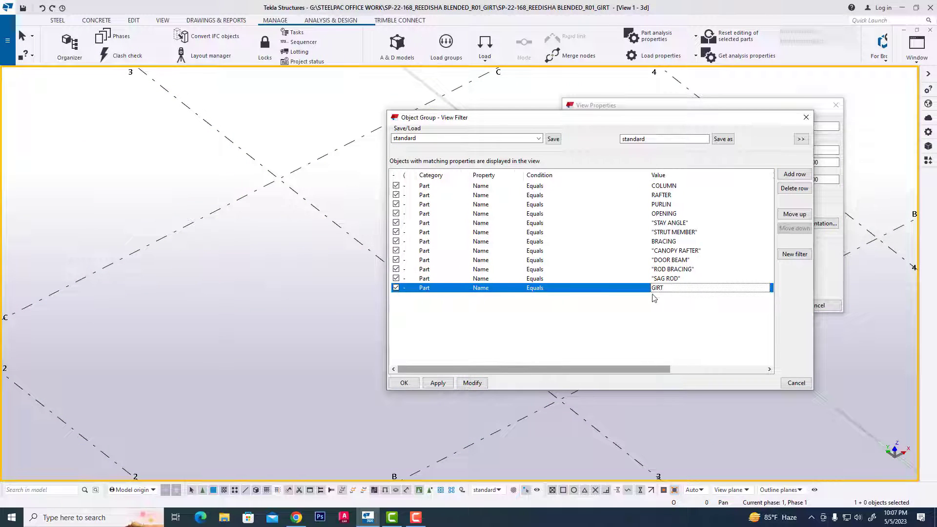
left_click(672, 290)
left_click_drag(732, 117, 795, 100)
left_click(829, 270)
left_click(746, 340)
left_click(535, 366)
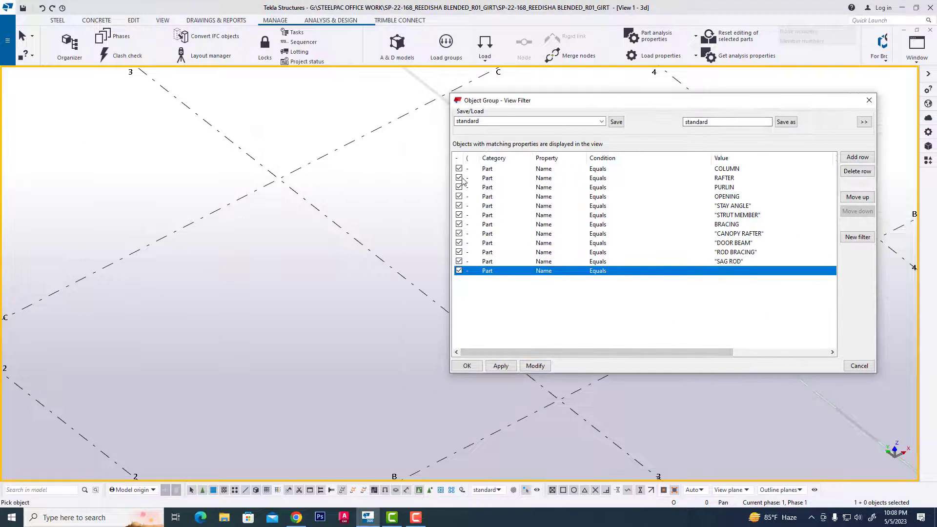
- Switch off all the part name rows of the view filter, starting from COLUMN
left_click(459, 168)
left_click(459, 178)
left_click(458, 187)
left_click(459, 197)
left_click(459, 206)
left_click(459, 215)
left_click(458, 225)
left_click(458, 233)
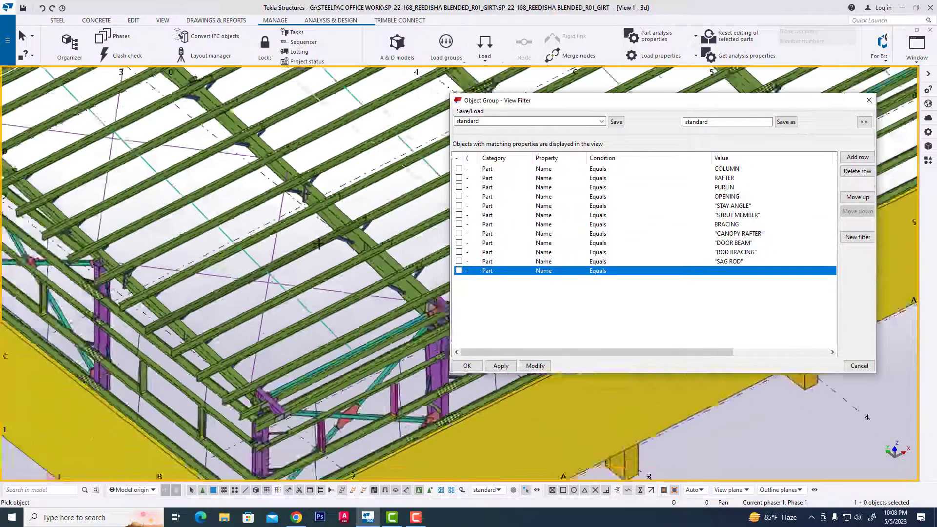
- Fill the empty filter row with GIRT picked from a wall girt, and add a row for part name equals "BRICK WALL" picked from the wall
scroll(314, 254, "down", 2)
left_click(249, 363)
left_click(857, 157)
left_click(736, 280)
left_click(829, 280)
left_click(746, 349)
scroll(312, 341, "up", 2)
left_click(336, 400)
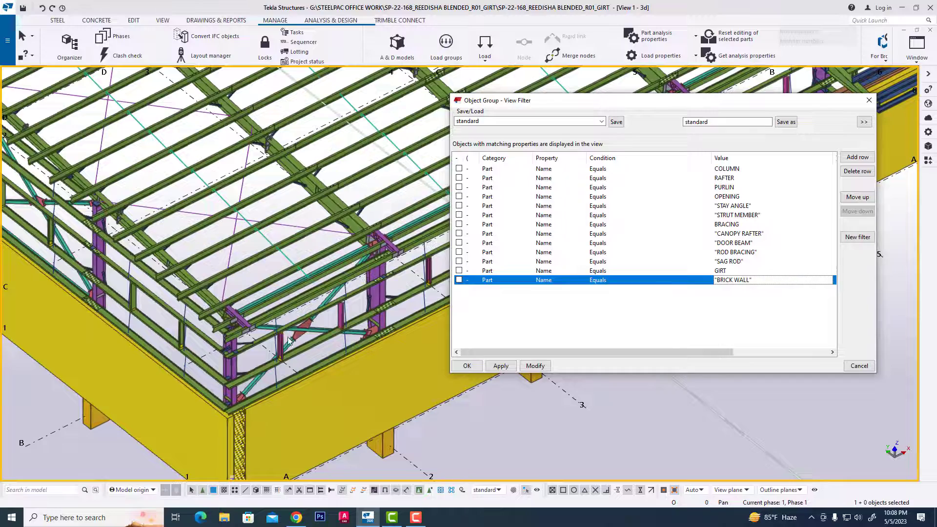
- Change the condition of the COLUMN and RAFTER filter rows to Does not equal
scroll(227, 403, "down", 2)
scroll(226, 404, "down", 3)
scroll(257, 360, "down", 2)
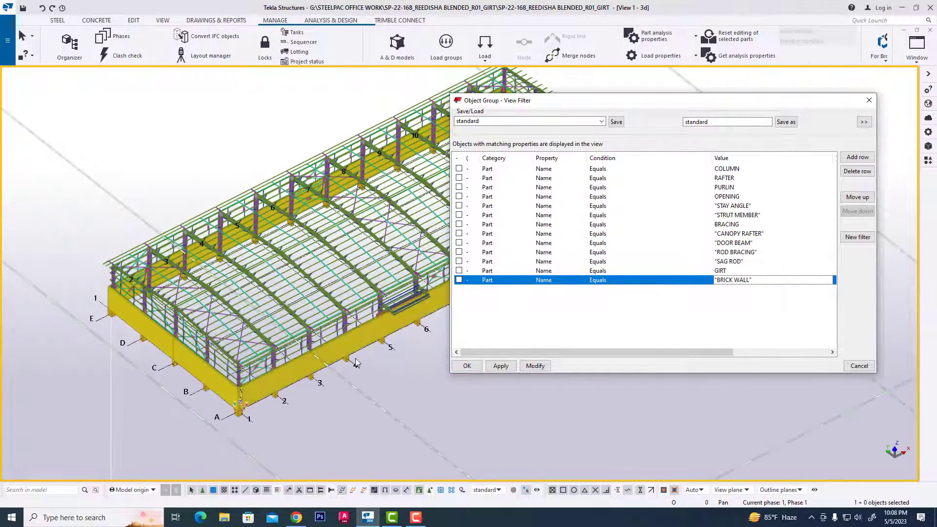
middle_click_drag(356, 358, 311, 357)
scroll(314, 335, "up", 2)
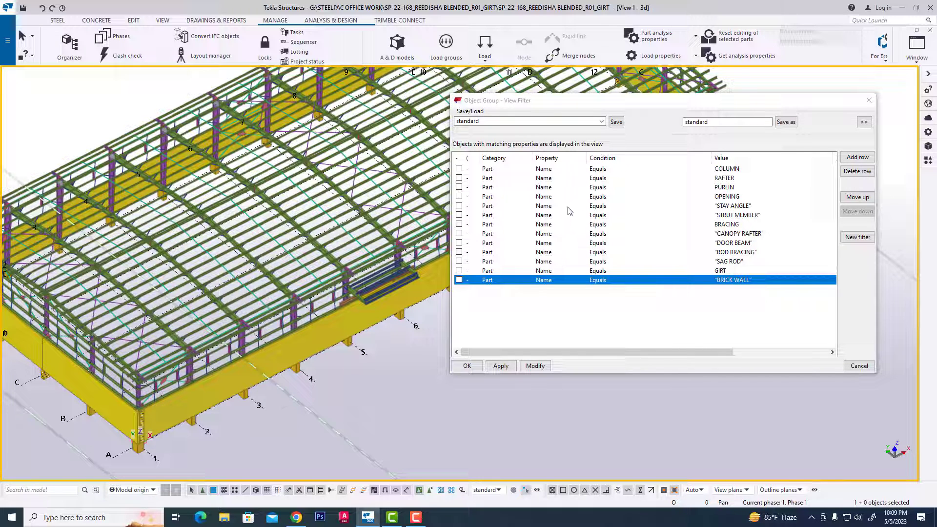
left_click_drag(577, 105, 557, 144)
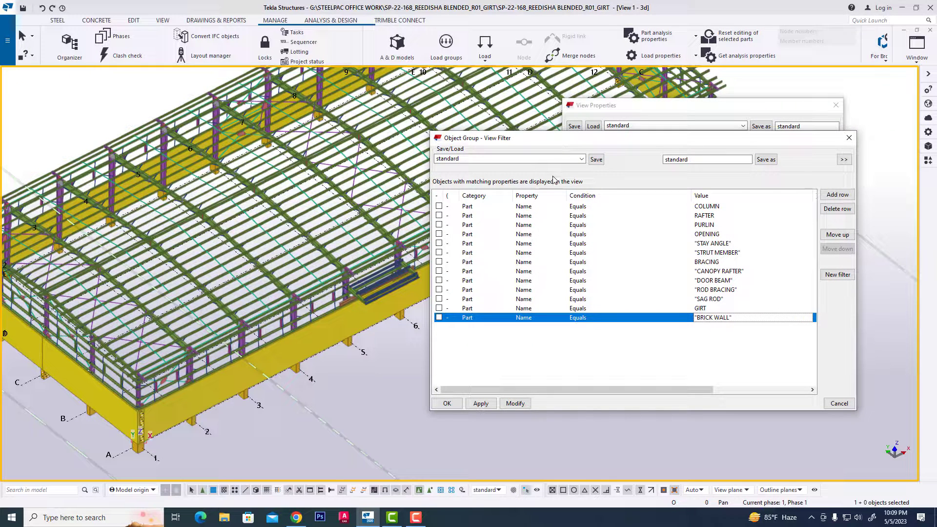
left_click(588, 206)
left_click(686, 206)
left_click(621, 225)
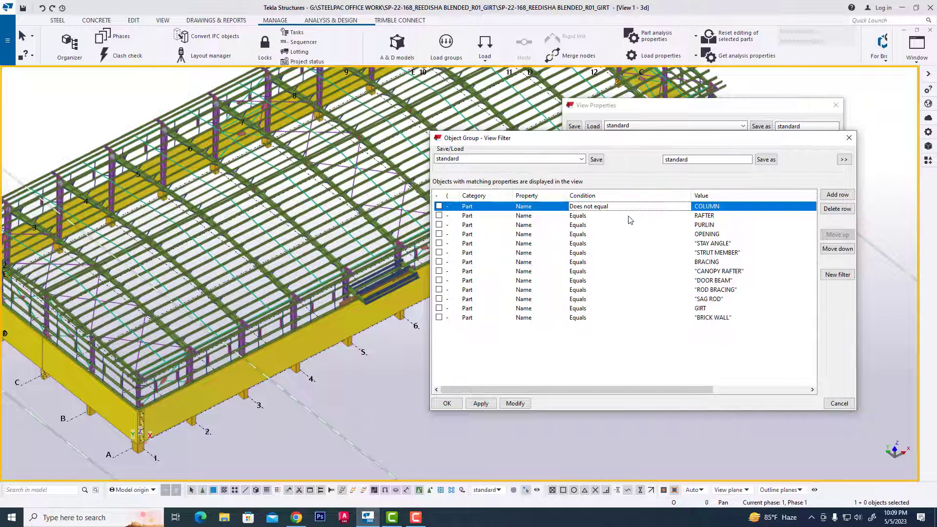
left_click(628, 216)
left_click(645, 217)
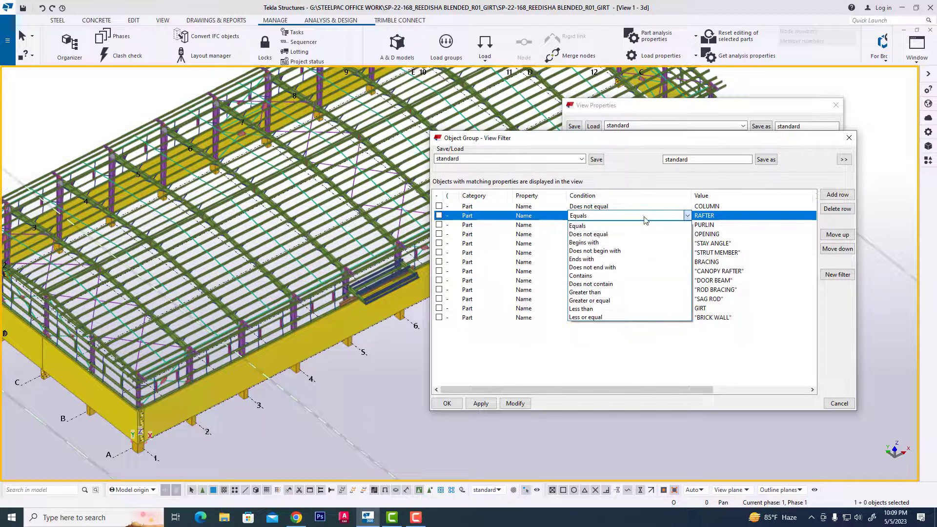
left_click(614, 234)
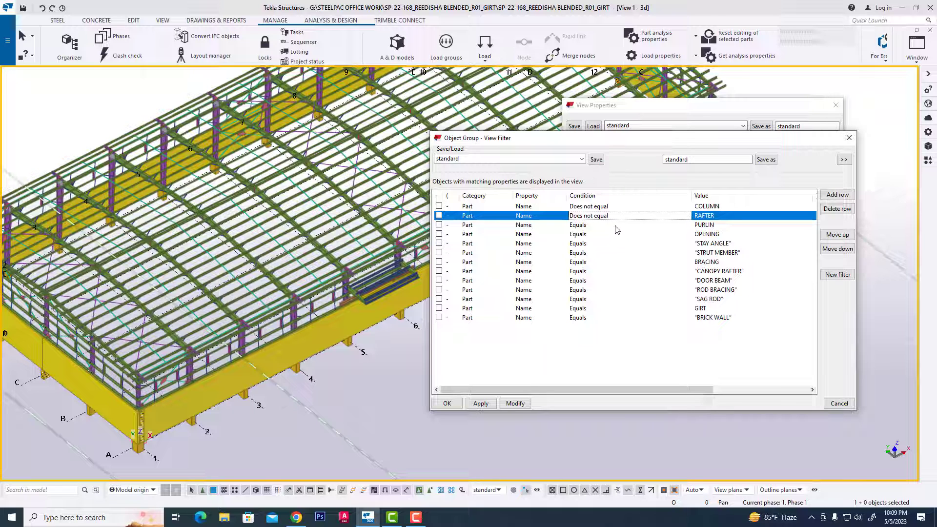
- Change the condition of the PURLIN and OPENING filter rows to Does not equal
left_click(616, 225)
left_click(687, 224)
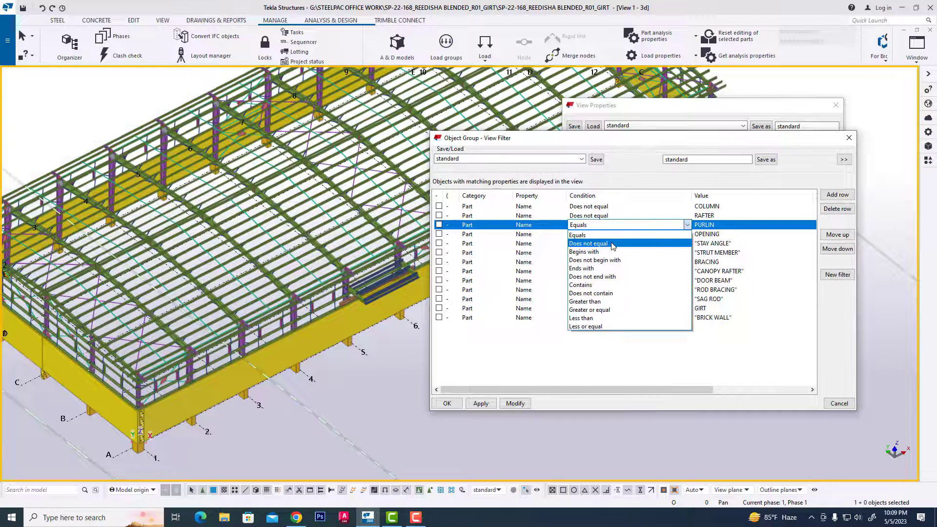
left_click(613, 244)
left_click(619, 235)
left_click(686, 234)
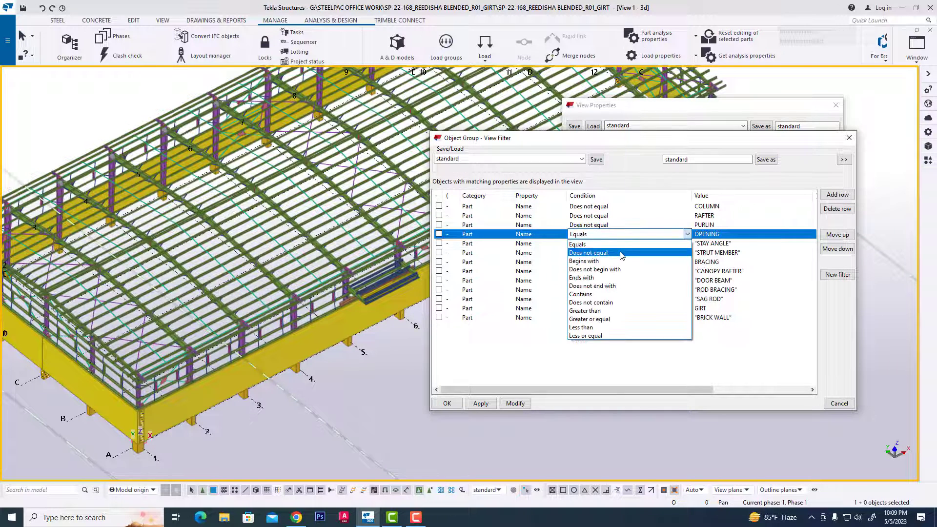
left_click(613, 253)
- Change the condition of the "STAY ANGLE", "STRUT MEMBER" and BRACING filter rows to Does not equal
left_click(656, 244)
left_click(686, 243)
left_click(634, 261)
left_click(654, 253)
left_click(687, 252)
left_click(614, 271)
left_click(653, 262)
left_click(686, 262)
left_click(614, 280)
- Change the condition of the "CANOPY RAFTER", "DOOR BEAM" and "ROD BRACING" filter rows to Does not equal
left_click(674, 271)
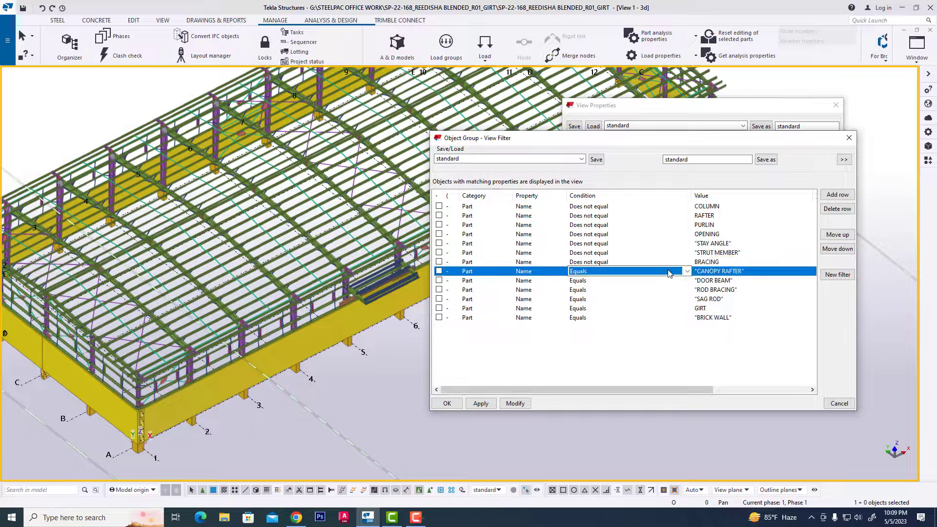
left_click(687, 271)
left_click(654, 281)
left_click(615, 280)
left_click(686, 280)
left_click(654, 289)
left_click(614, 289)
left_click(686, 289)
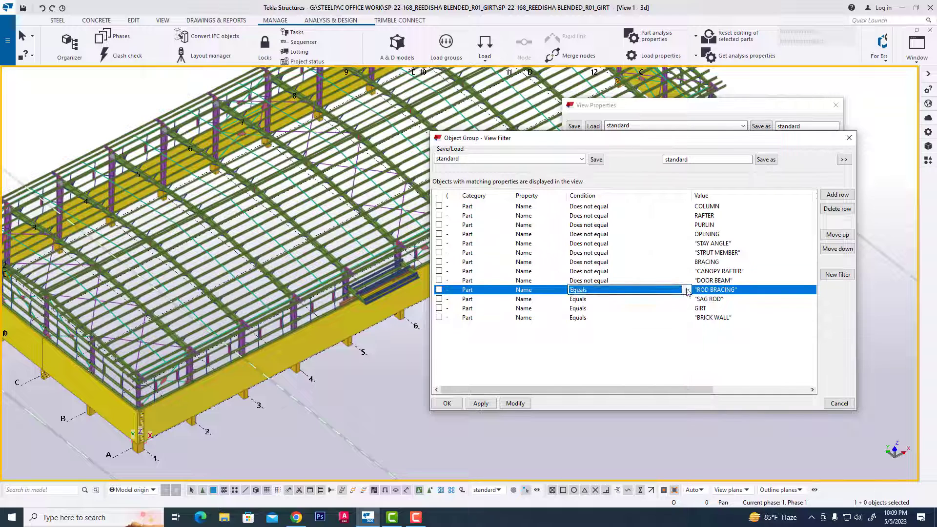
left_click(654, 308)
- Change the condition of the "SAG ROD", GIRT and "BRICK WALL" filter rows to Does not equal, and update the view with the filter
left_click(615, 299)
left_click(686, 298)
left_click(654, 317)
left_click(614, 308)
left_click(686, 307)
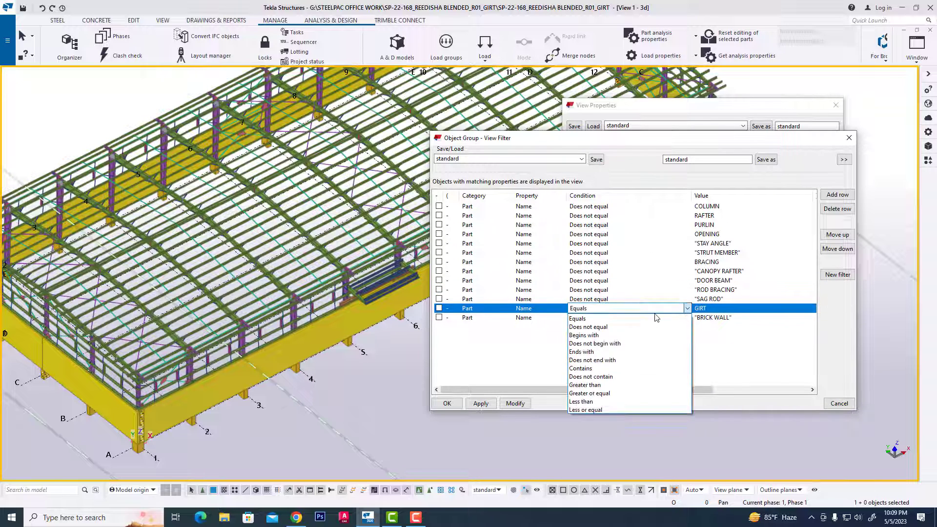
left_click(634, 326)
left_click(634, 317)
left_click(687, 317)
left_click(629, 336)
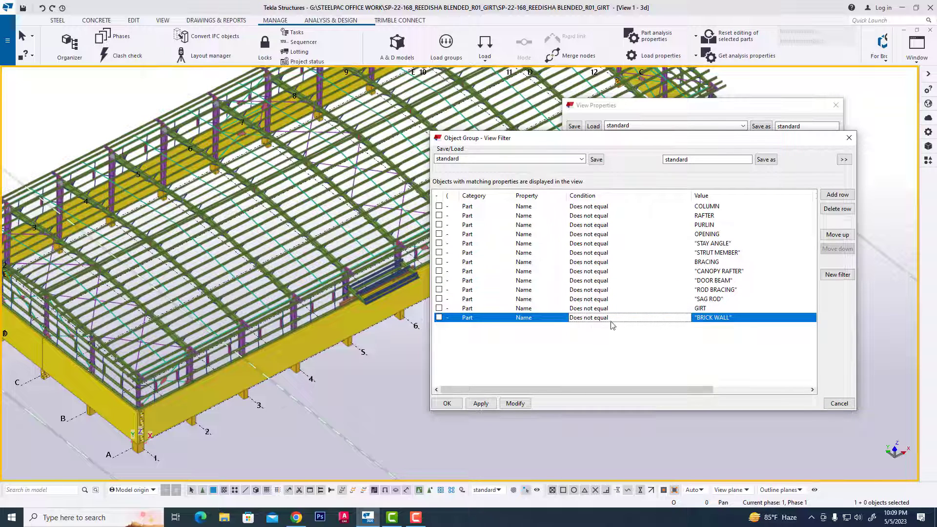
left_click(515, 403)
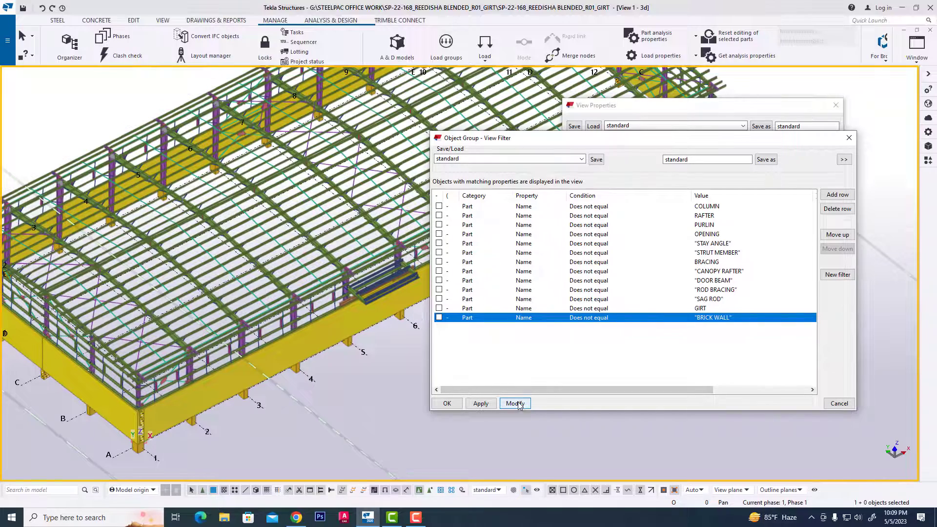
- Switch on the COLUMN filter row to hide the columns, and update the 3D view
scroll(340, 372, "down", 3)
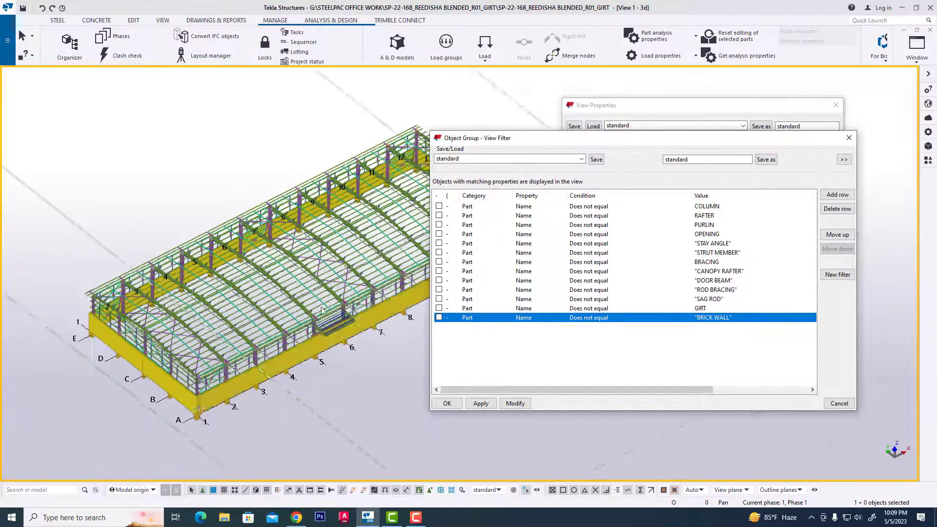
scroll(327, 296, "up", 5)
scroll(393, 249, "up", 2)
scroll(326, 278, "down", 2)
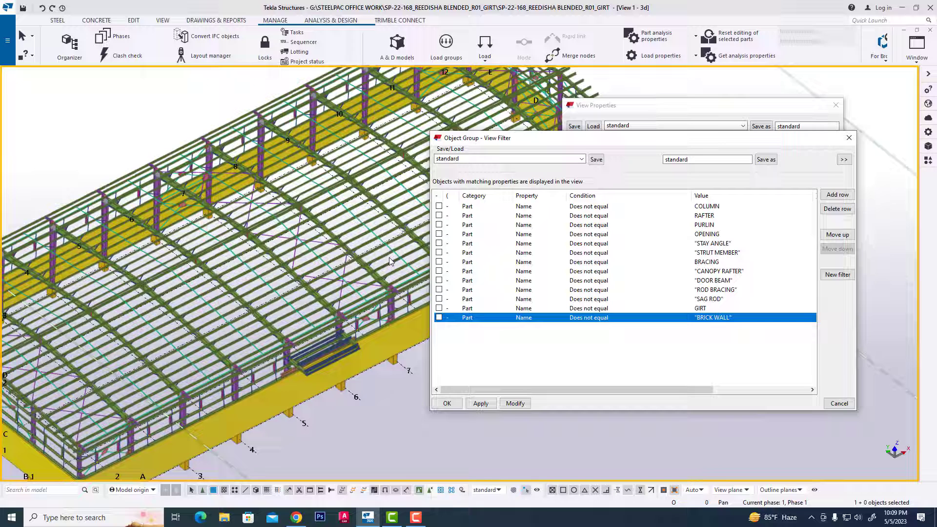
left_click(439, 206)
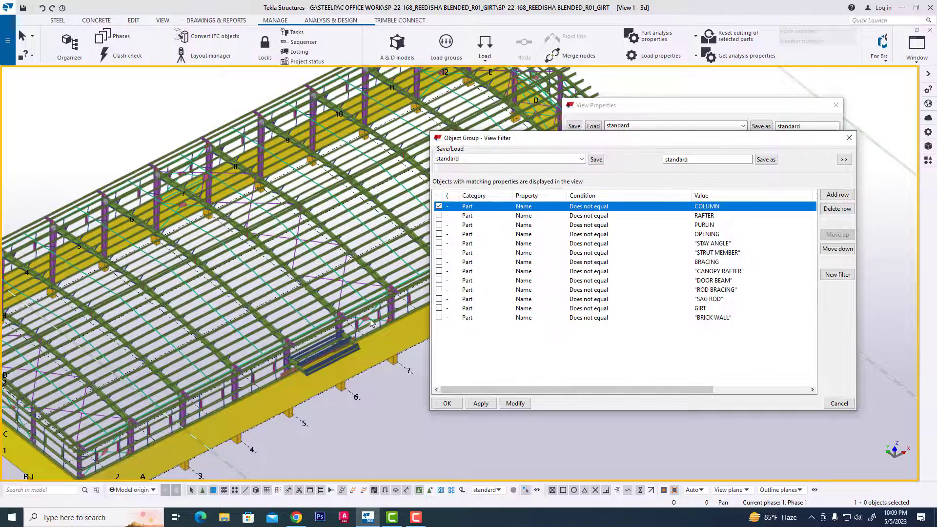
scroll(371, 322, "up", 5)
left_click(515, 404)
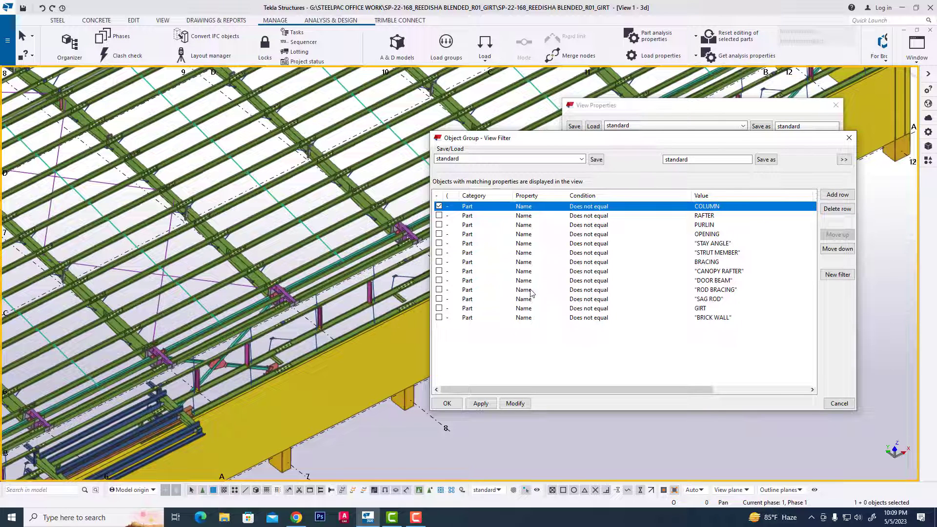
- Switch on the "BRICK WALL" filter row to hide the yellow walls, leaving the RAFTER row off, and update the view
left_click(439, 216)
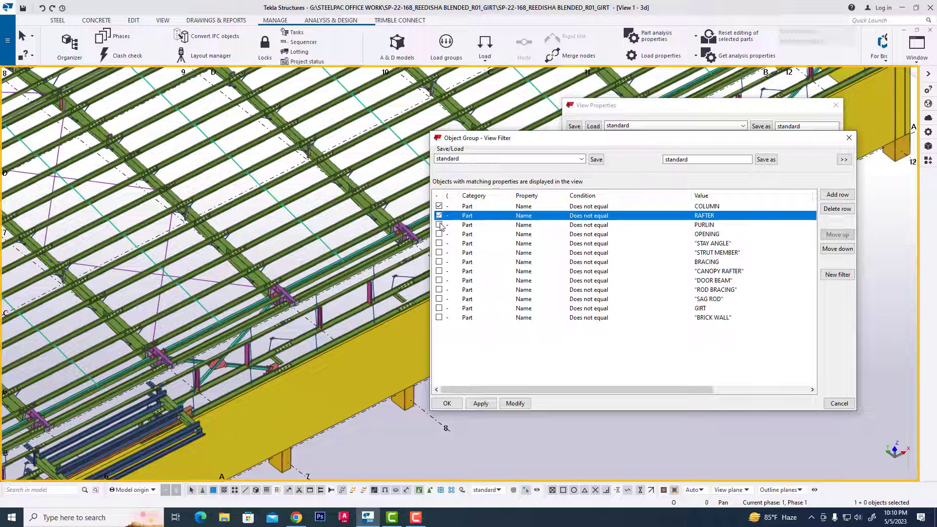
left_click(439, 216)
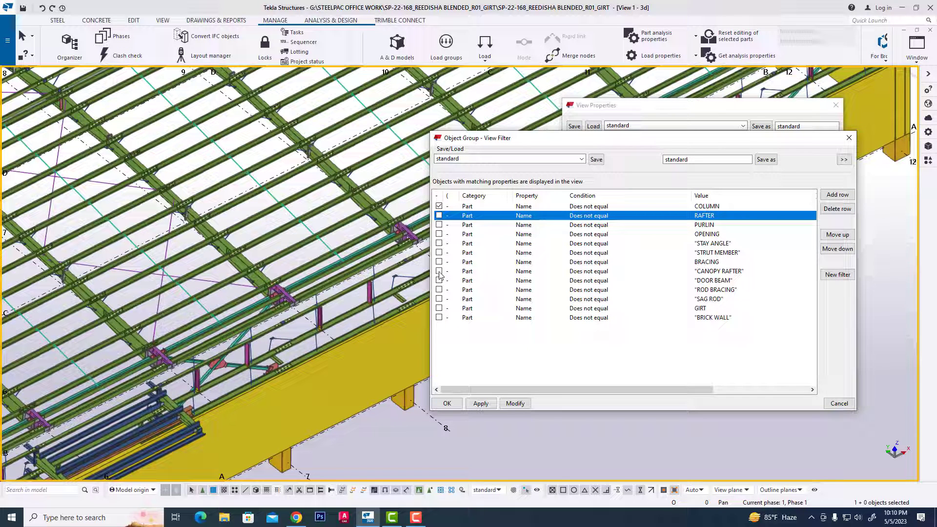
left_click(439, 317)
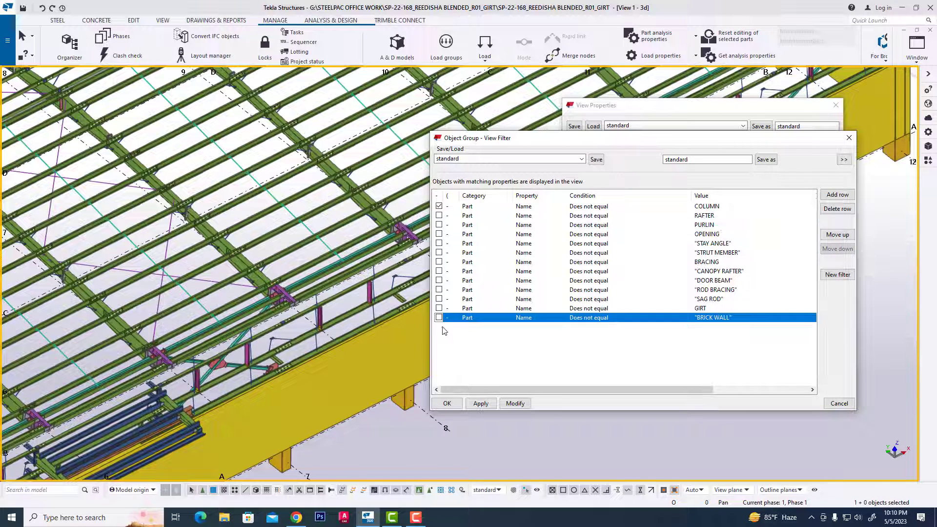
left_click(514, 404)
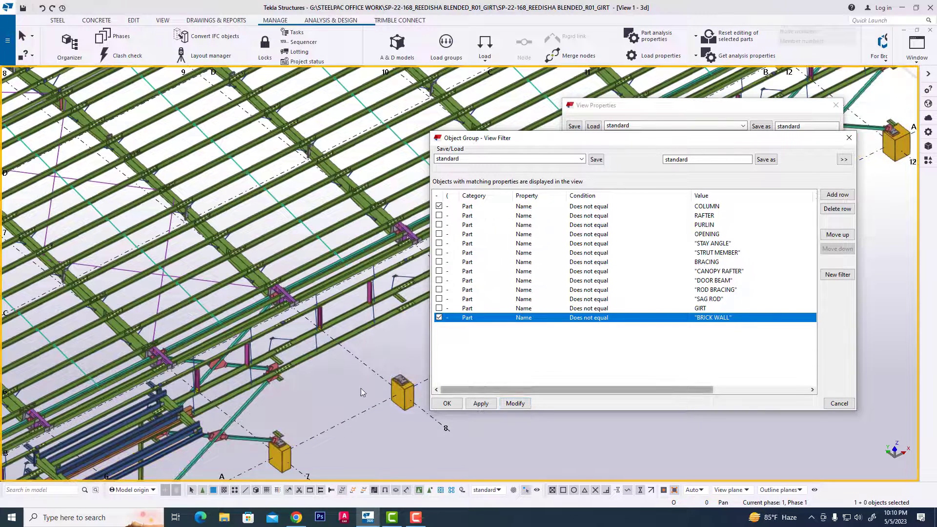
- Add a part name Does not equal row with values multi-selected from the concrete pedestal and its base parts at grid 8, and update the view
scroll(349, 388, "up", 3)
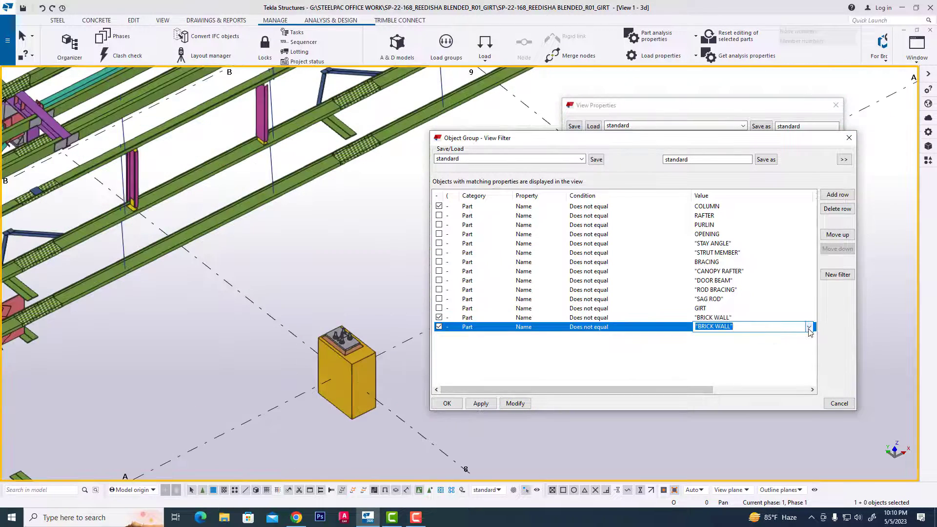
left_click(808, 328)
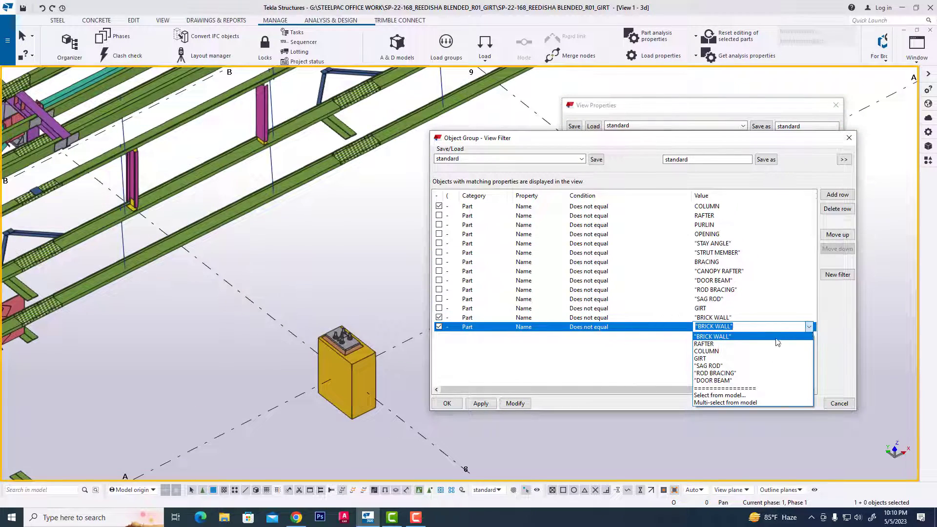
left_click(736, 403)
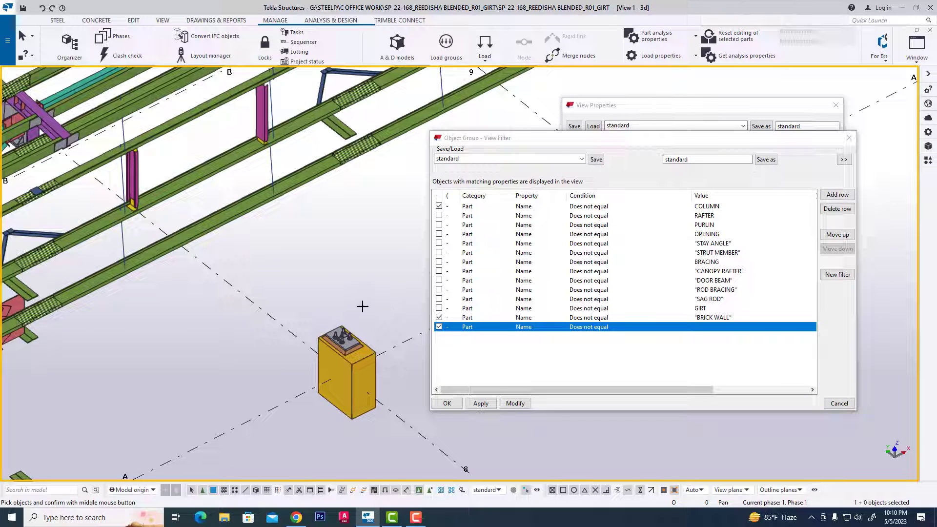
left_click_drag(393, 296, 294, 437)
middle_click(385, 326)
left_click(480, 403)
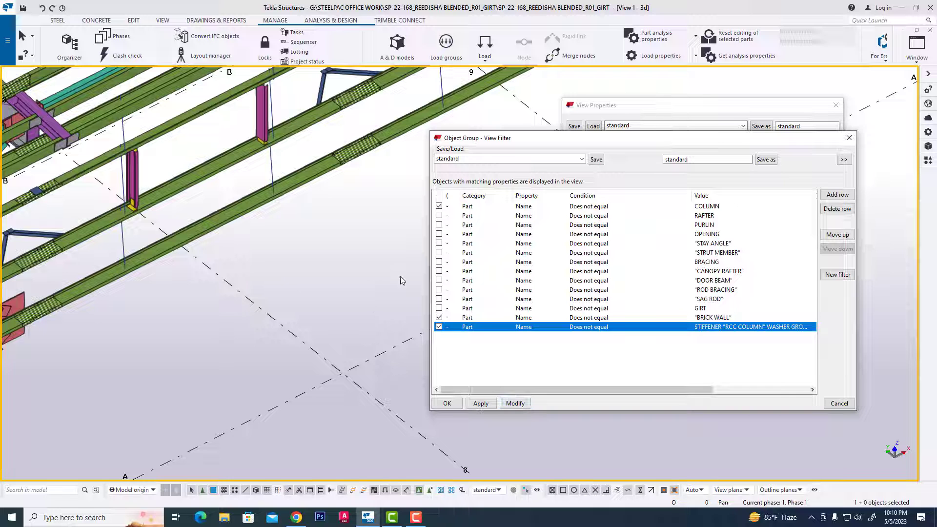
- Switch off the pedestal parts row, update the view to inspect the pedestal, and switch the row on again
scroll(302, 336, "down", 2)
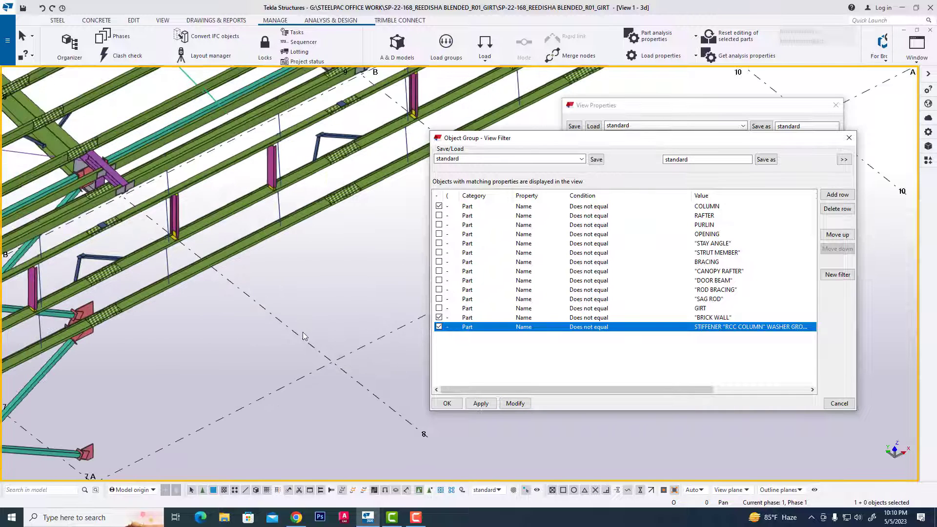
scroll(303, 335, "down", 1)
left_click(438, 327)
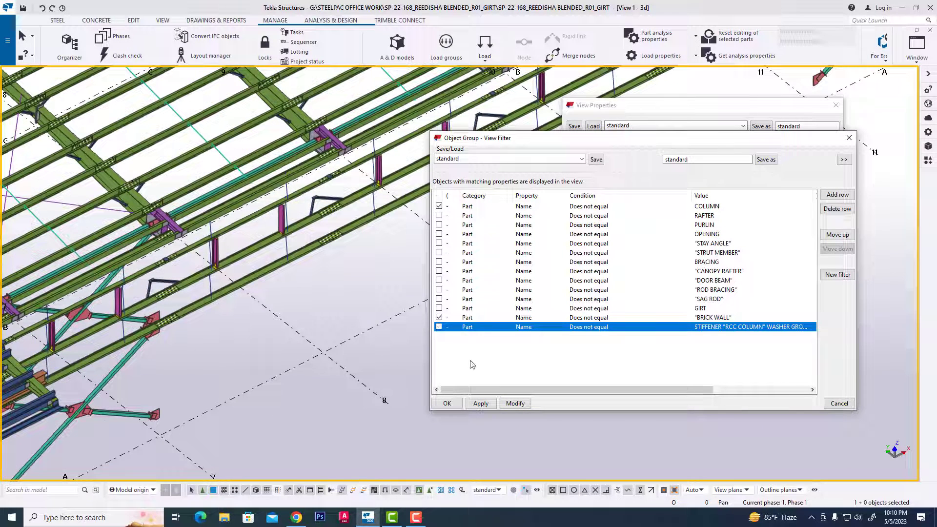
left_click(514, 403)
scroll(315, 342, "up", 1)
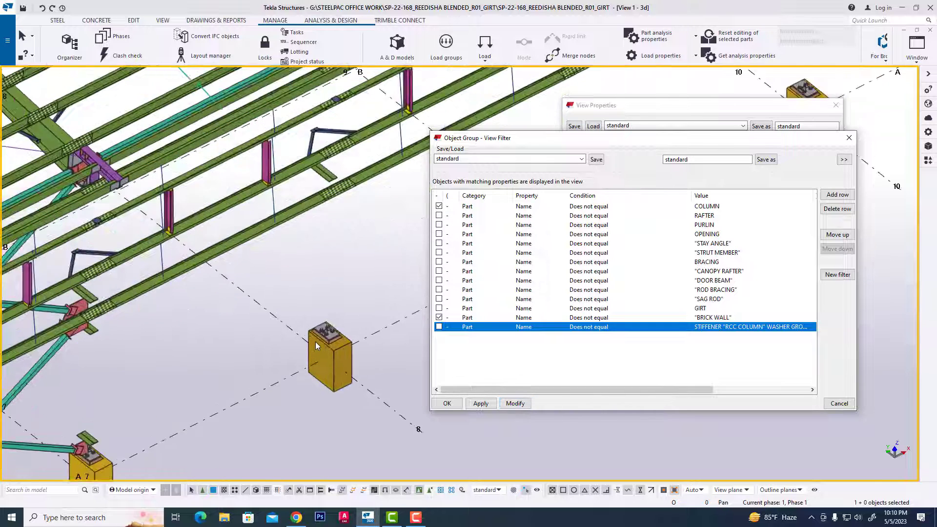
scroll(315, 342, "up", 3)
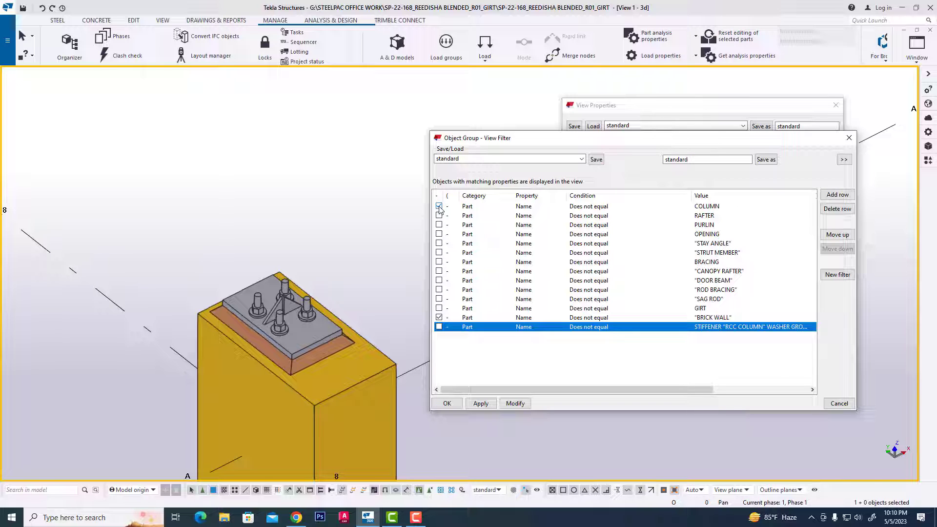
left_click(499, 208)
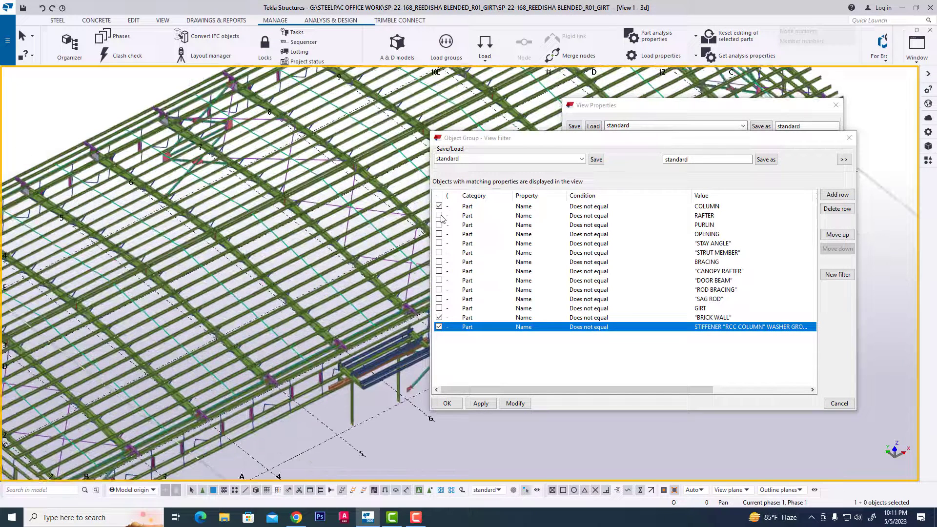
- Switch on all the remaining filter rows, from RAFTER through GIRT, and update the view
left_click(439, 216)
left_click(439, 225)
left_click(439, 234)
left_click(439, 244)
left_click(439, 253)
left_click(439, 262)
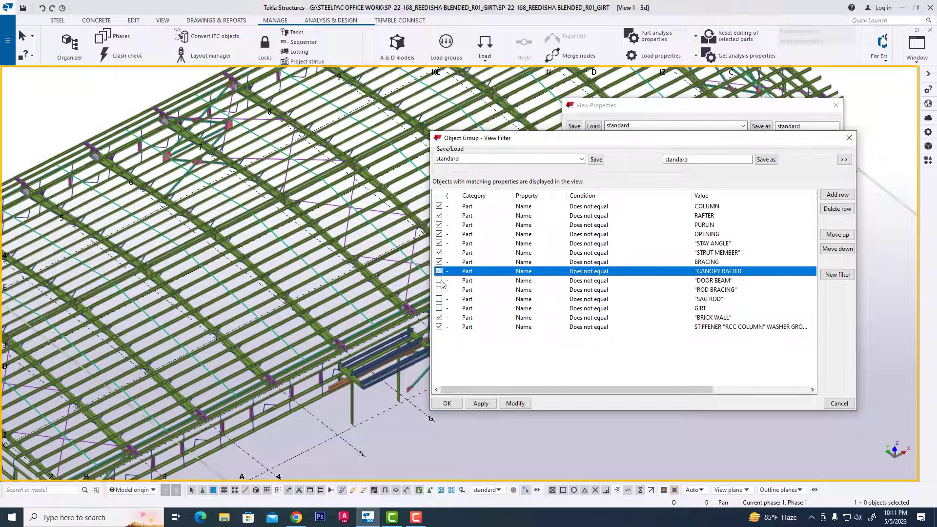
left_click(438, 280)
left_click(438, 290)
left_click(439, 298)
left_click(438, 308)
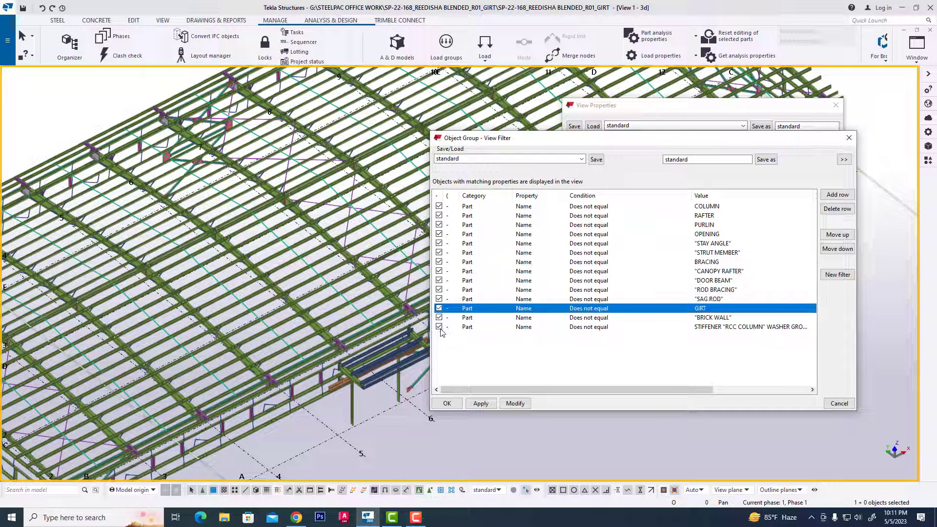
left_click(518, 406)
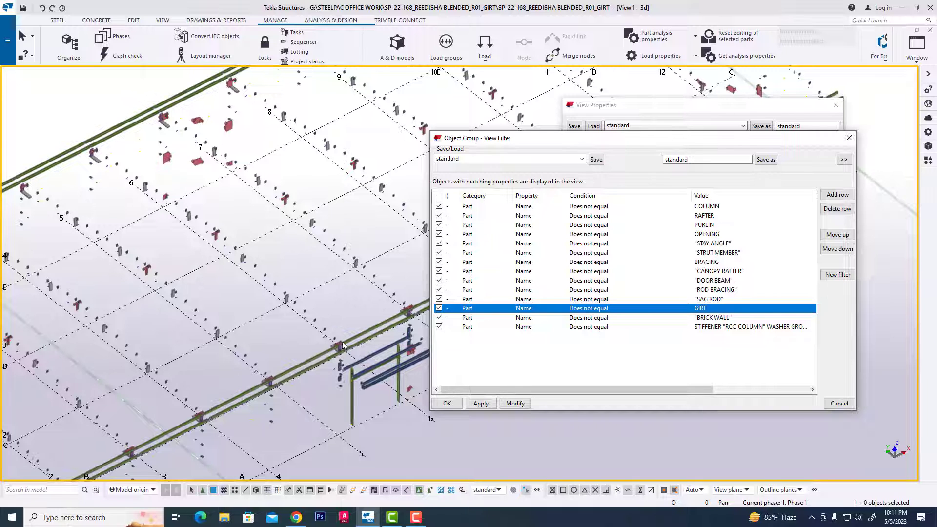
scroll(343, 345, "up", 6)
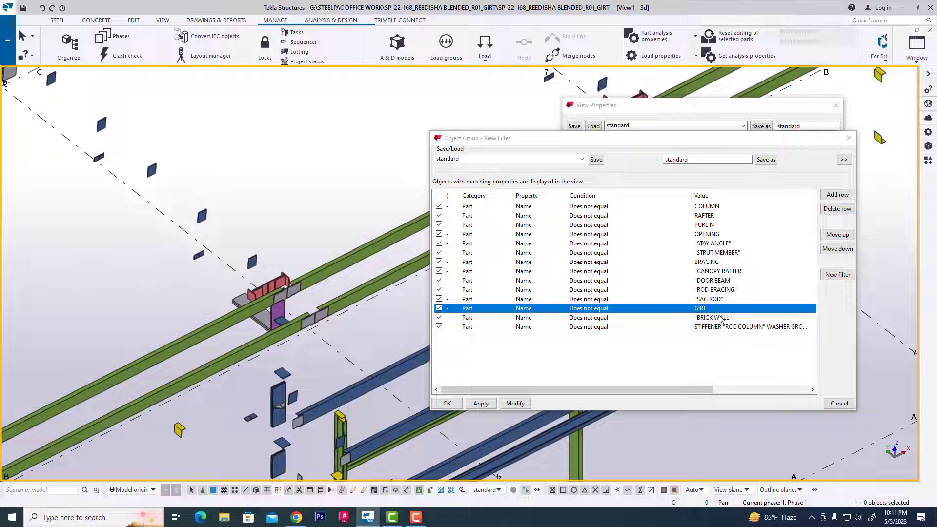
- Add a part name Does not equal row with the value C-PURLIN picked from a purlin in the model, and update the view
left_click(738, 326)
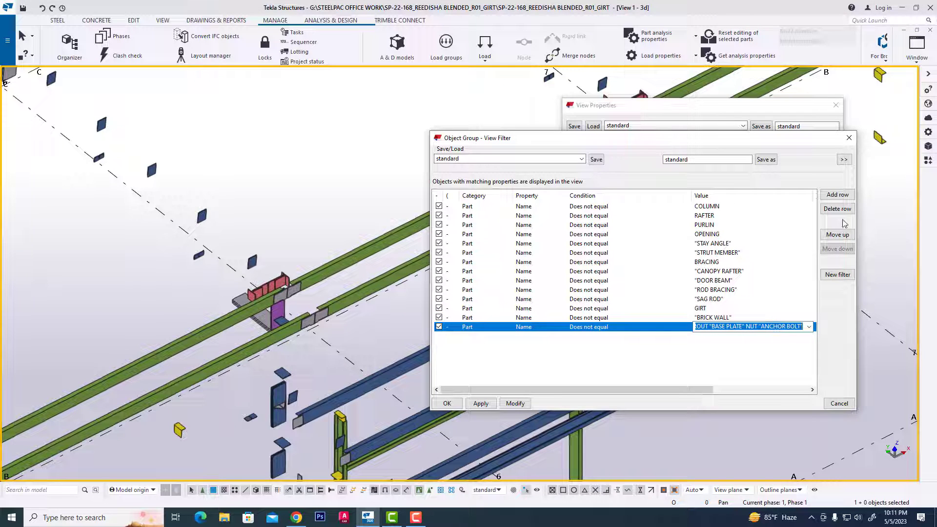
left_click(843, 194)
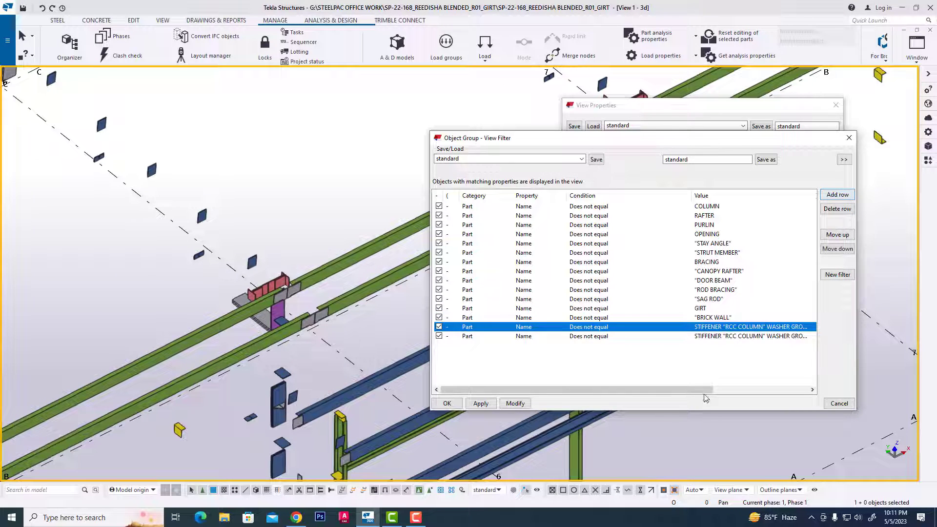
left_click(771, 337)
left_click(810, 336)
left_click(740, 403)
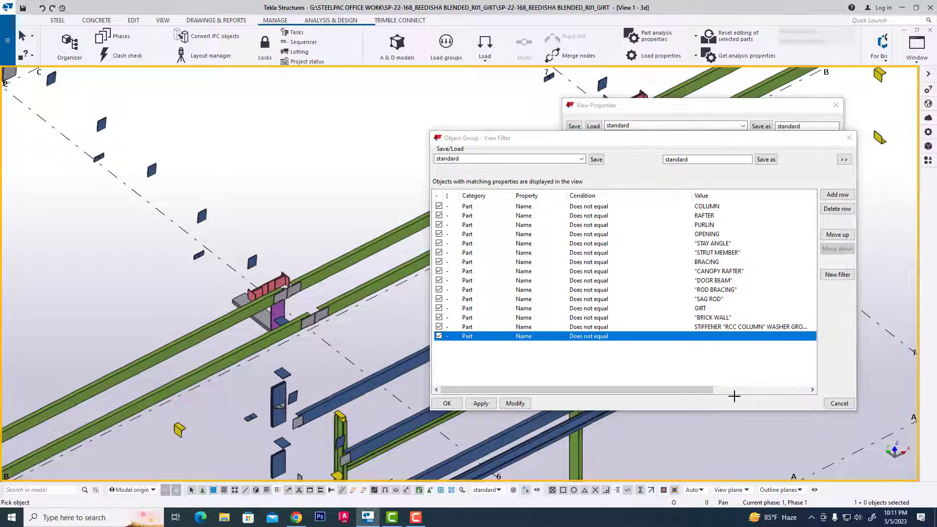
left_click(347, 256)
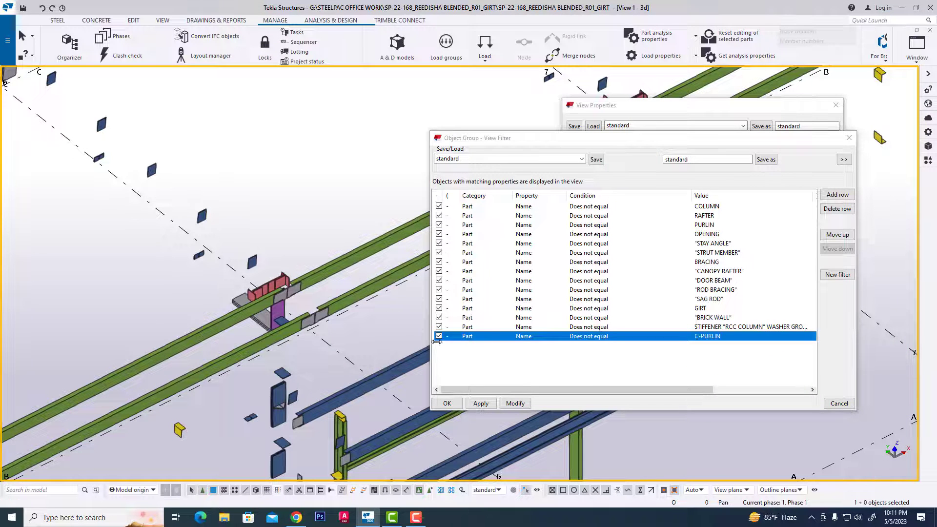
left_click(515, 402)
scroll(349, 336, "down", 10)
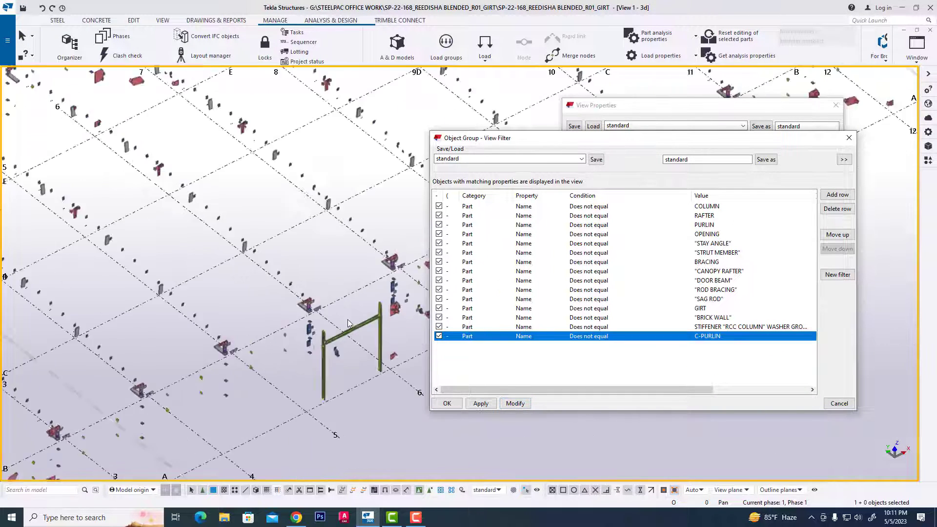
scroll(349, 335, "up", 5)
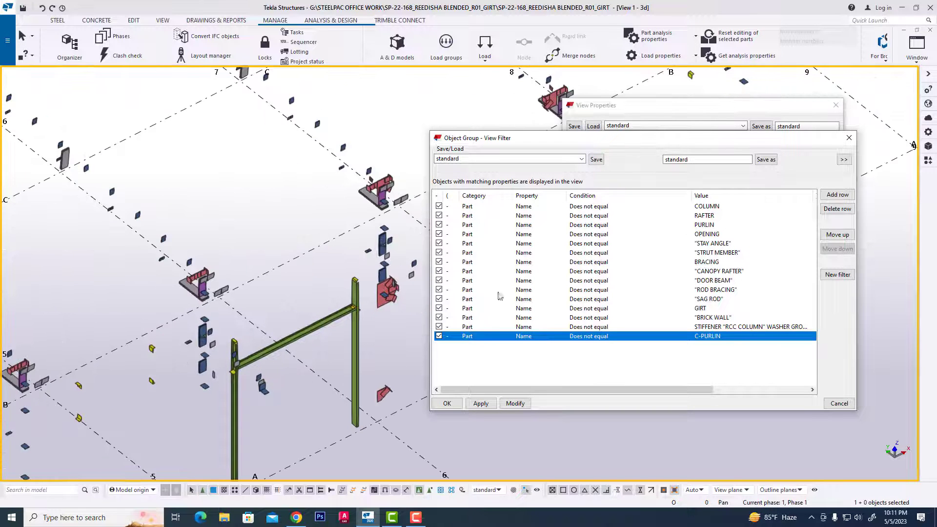
- Add a part name Does not equal row with the value "DOOR FRAMING" picked from the door frame, and update the view
left_click(837, 194)
left_click(771, 347)
left_click(808, 345)
left_click(727, 363)
left_click(480, 403)
scroll(259, 195, "down", 6)
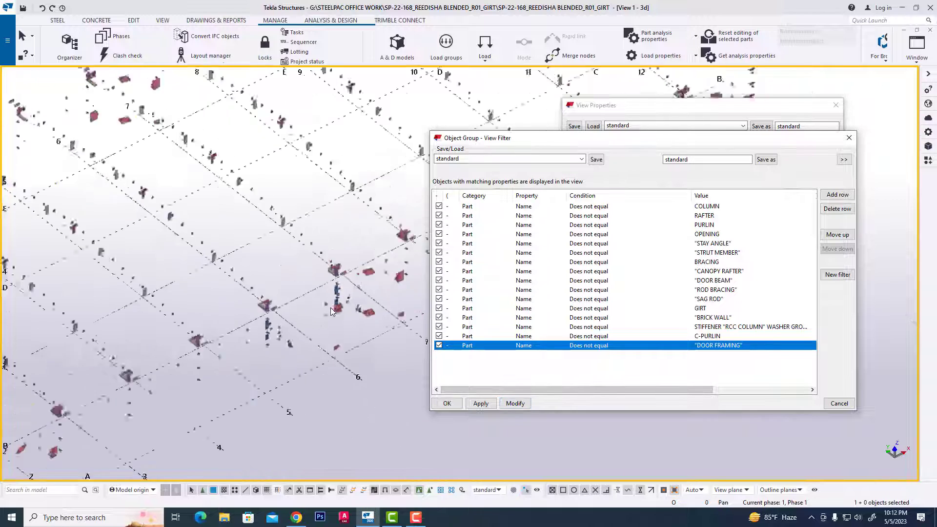
scroll(338, 282, "up", 5)
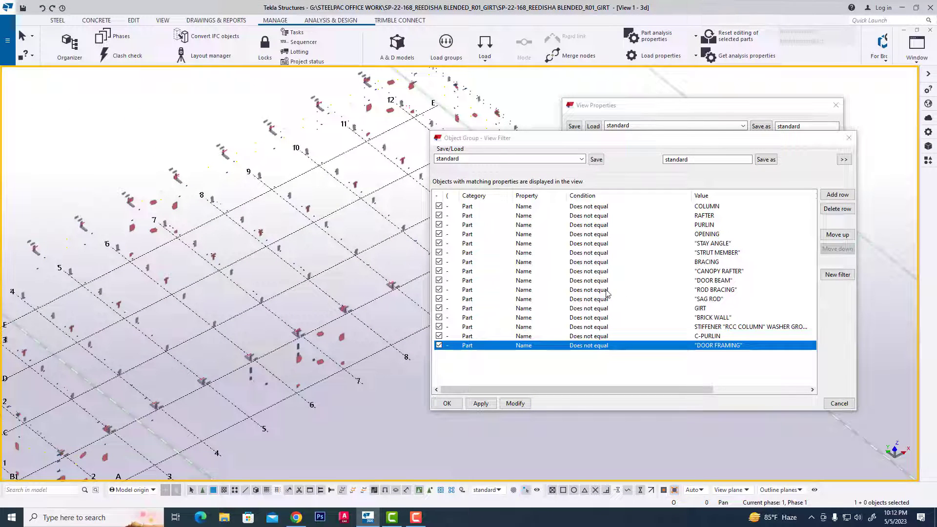
scroll(337, 229, "up", 8)
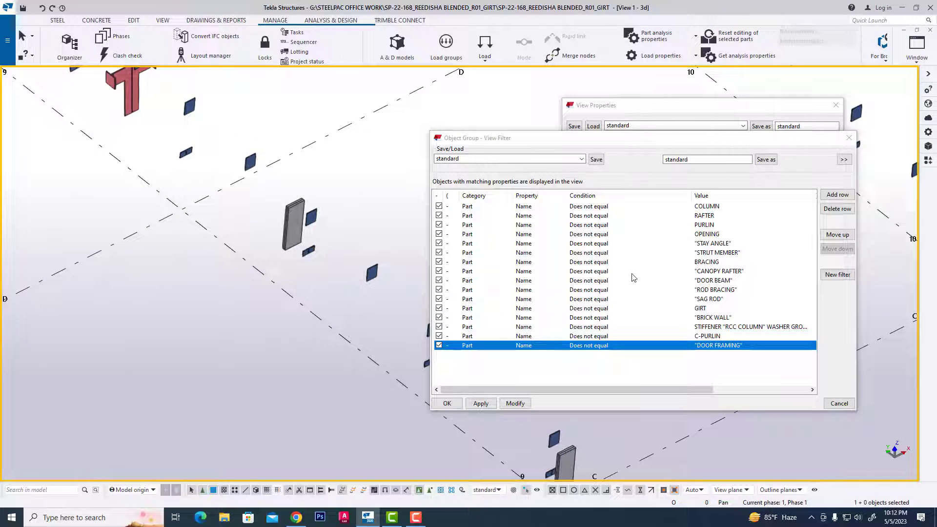
- Change the category of the COLUMN filter row to Assembly and update the view
left_click(480, 207)
left_click(502, 207)
left_click(508, 207)
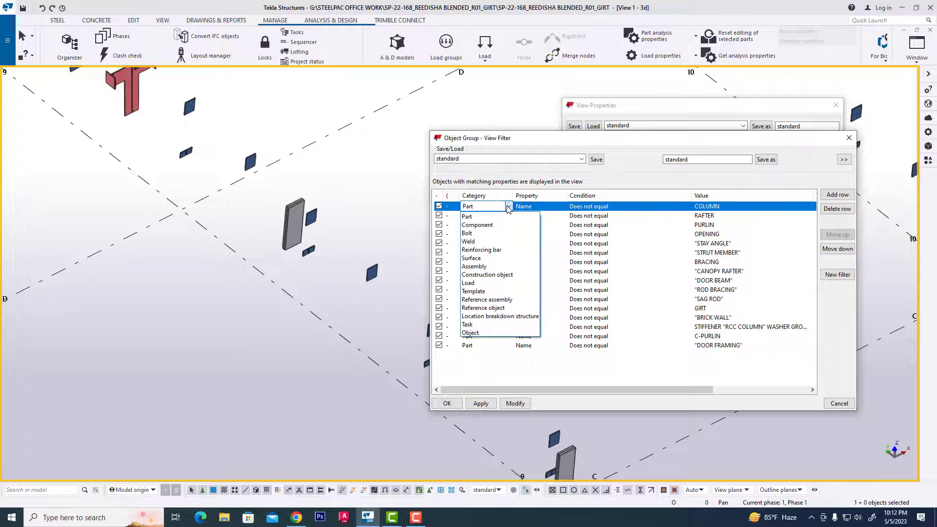
left_click(483, 266)
left_click(520, 403)
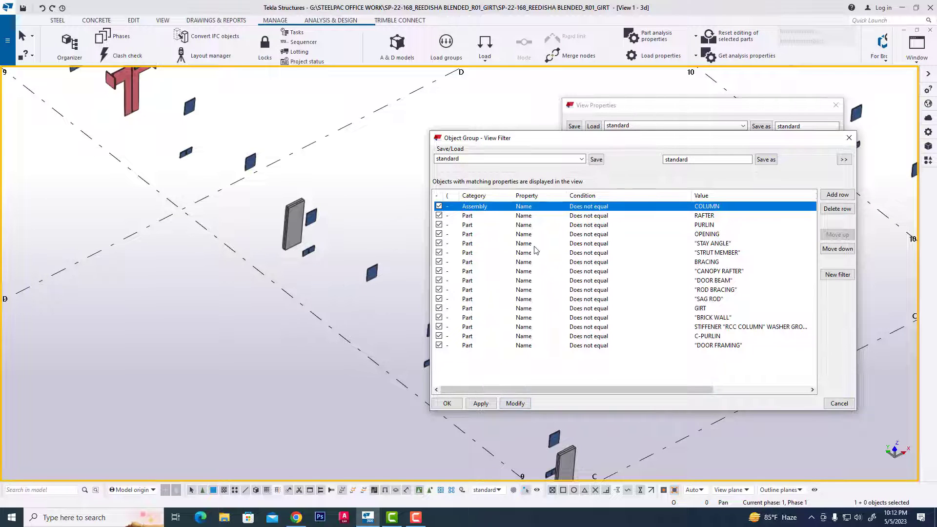
- Change the category of the RAFTER filter row to Assembly and update the view
left_click(486, 217)
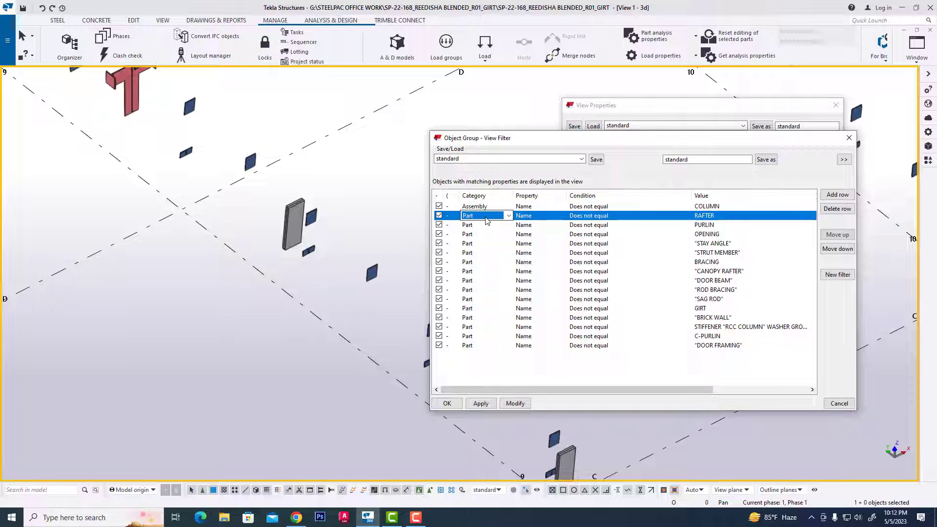
left_click(509, 215)
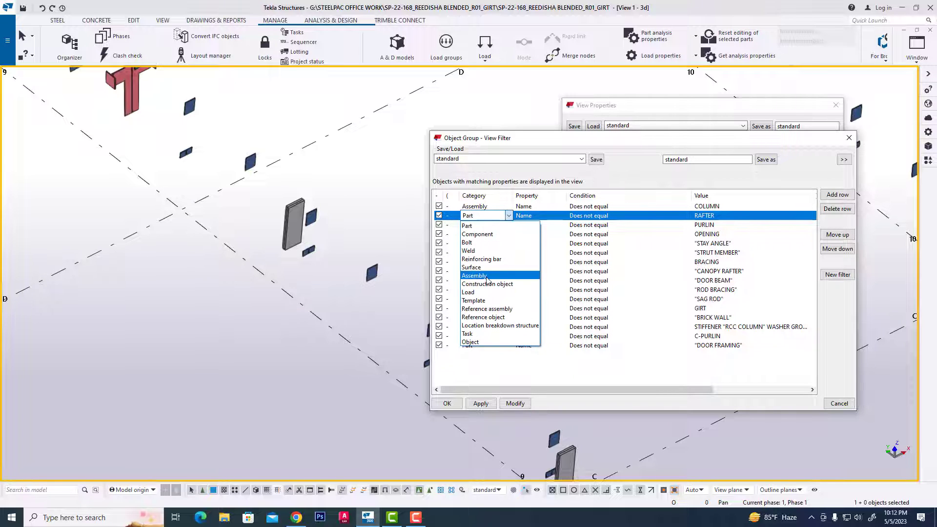
left_click(491, 275)
left_click(515, 402)
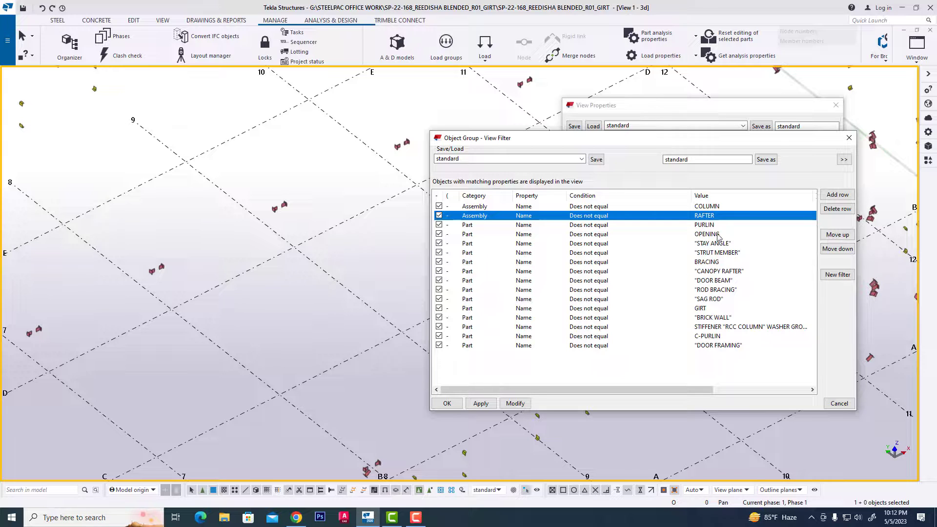
- Set the category of the "STRUT MEMBER" and BRACING filter rows to Assembly and update the view
left_click(467, 252)
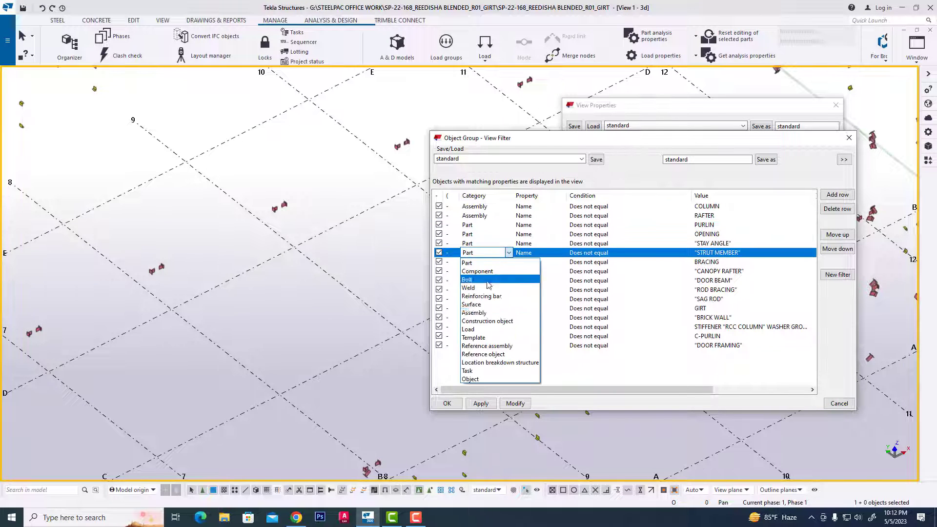
left_click(491, 311)
left_click(469, 262)
left_click(491, 320)
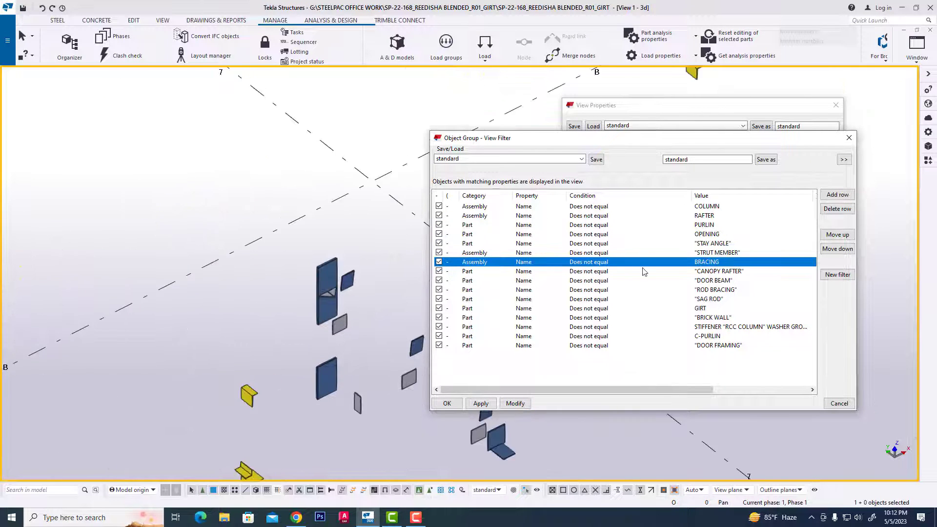
- Set the category of the "DOOR BEAM" and "CANOPY RAFTER" filter rows to Assembly and update the view
left_click(467, 281)
left_click(492, 339)
left_click(467, 271)
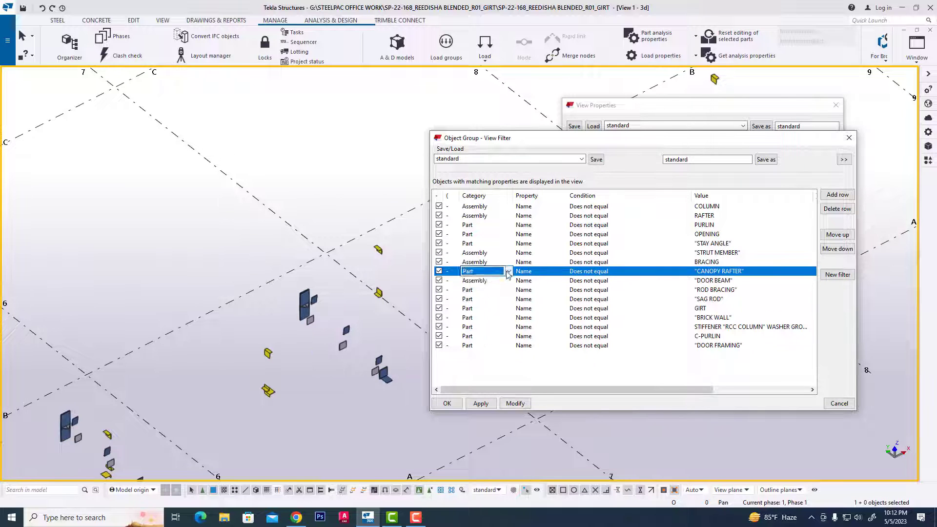
left_click(491, 329)
scroll(274, 288, "down", 5)
- Switch off the PURLIN filter row and update the view to show the purlins
left_click(438, 225)
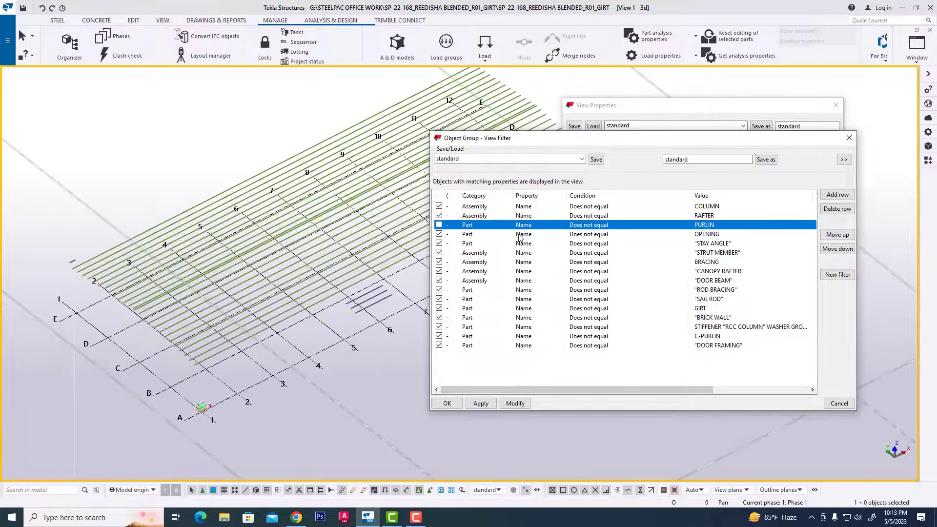
left_click(439, 226)
left_click(517, 404)
scroll(325, 250, "down", 1)
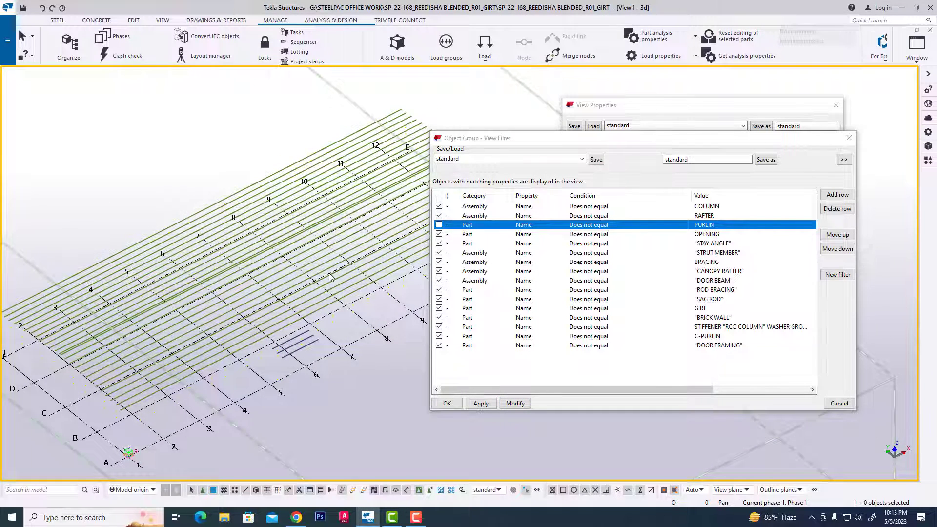
scroll(330, 277, "down", 1)
scroll(330, 277, "up", 1)
- Switch off the COLUMN assembly row and update the view to show the columns together with the purlins
left_click(438, 206)
left_click(514, 404)
scroll(305, 364, "down", 2)
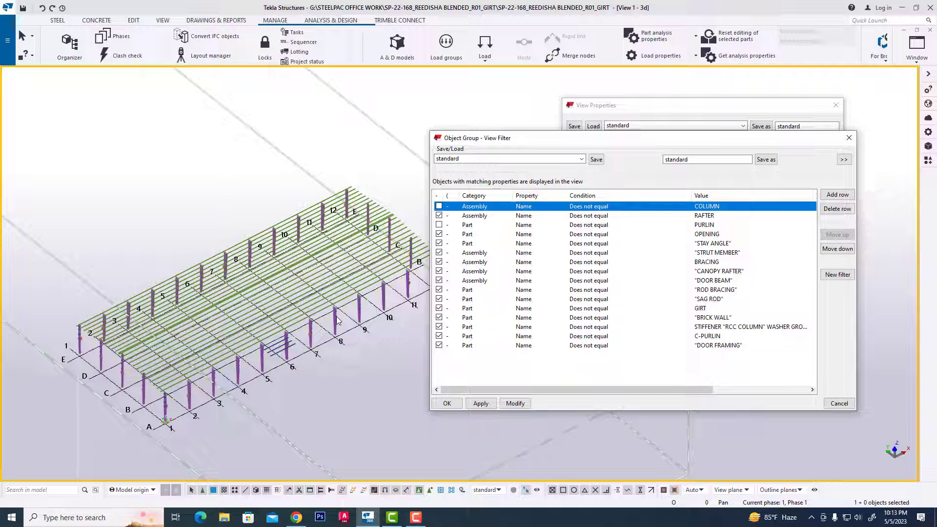
scroll(212, 257, "down", 1)
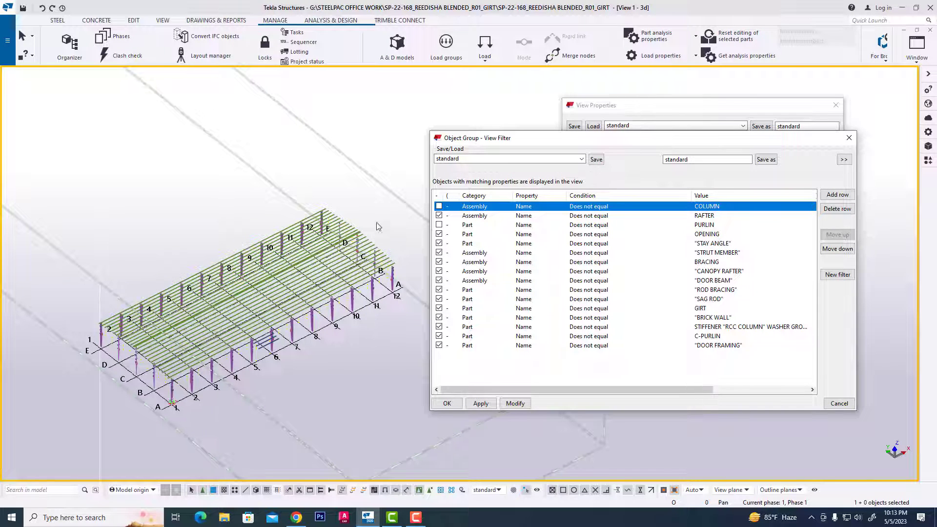
scroll(240, 304, "up", 3)
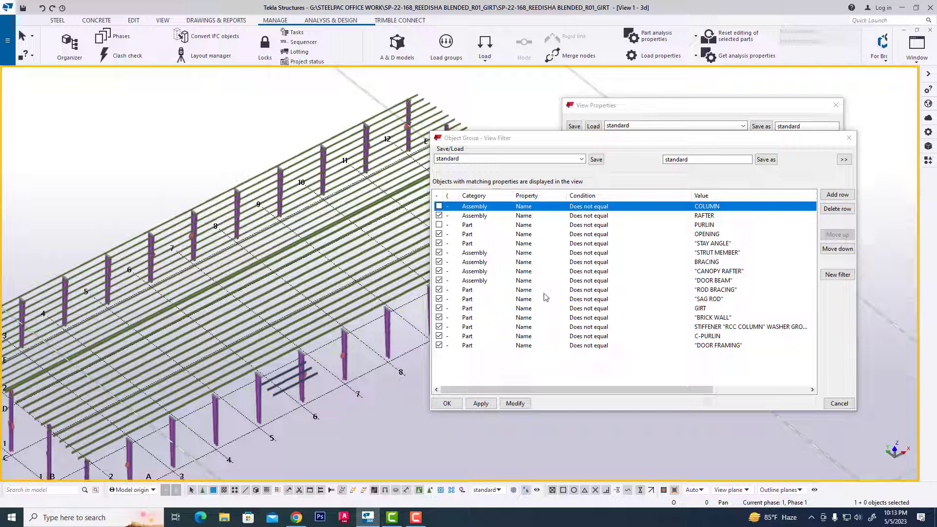
- Switch the COLUMN and PURLIN filter rows on again and update the view
left_click(439, 207)
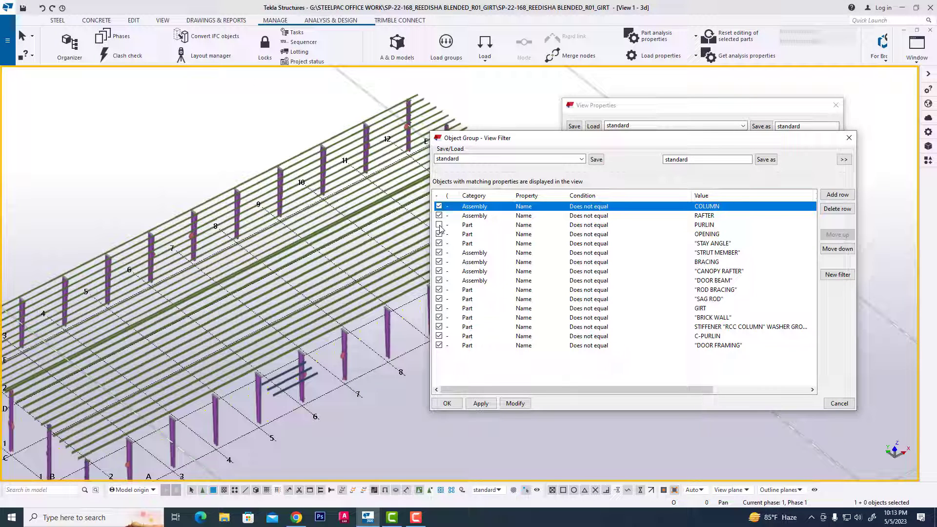
left_click(439, 225)
left_click(515, 403)
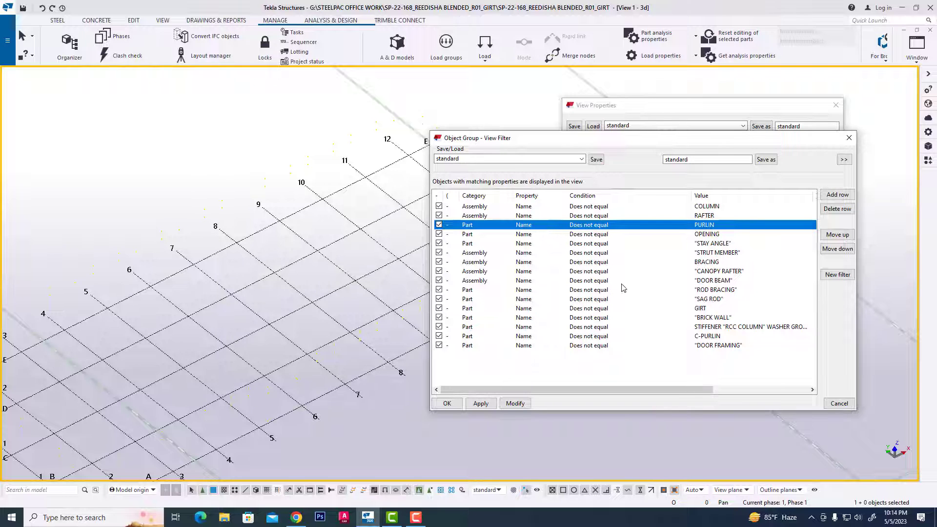
- Set the condition of the RAFTER assembly row to Equals and update the view to display only the rafter assemblies
left_click(617, 311)
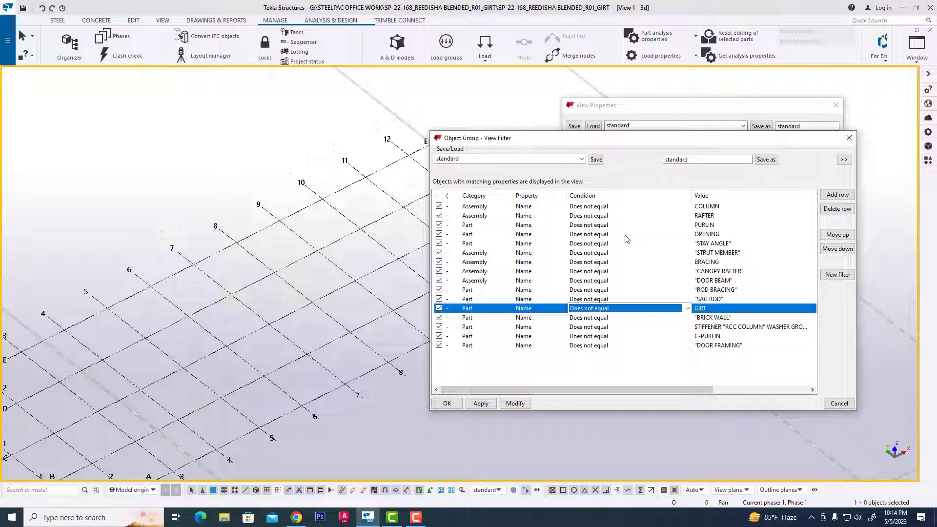
left_click(614, 218)
left_click(686, 215)
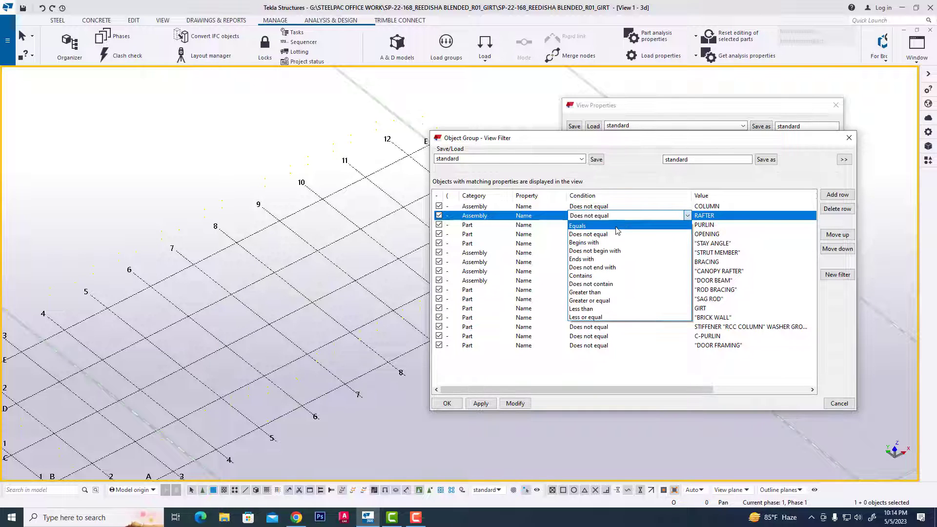
left_click(586, 224)
left_click(516, 404)
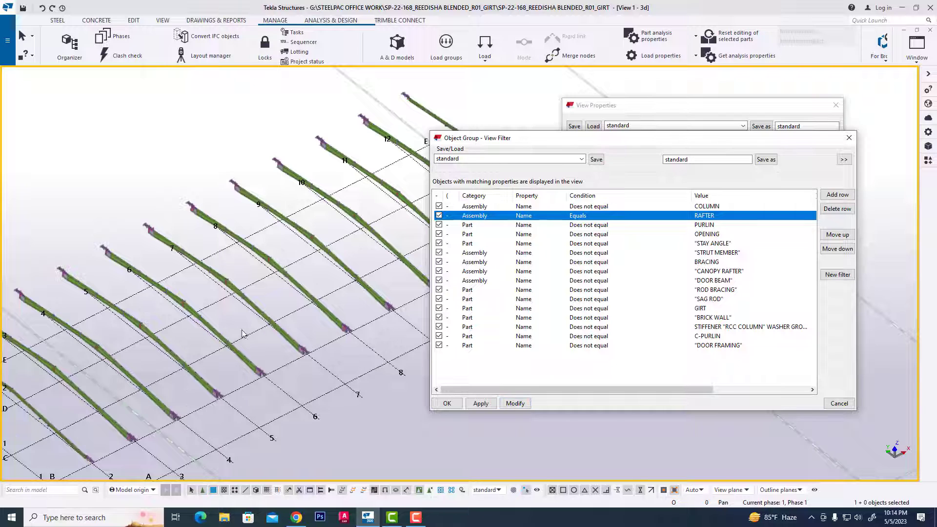
scroll(234, 328, "down", 3)
scroll(292, 345, "down", 1)
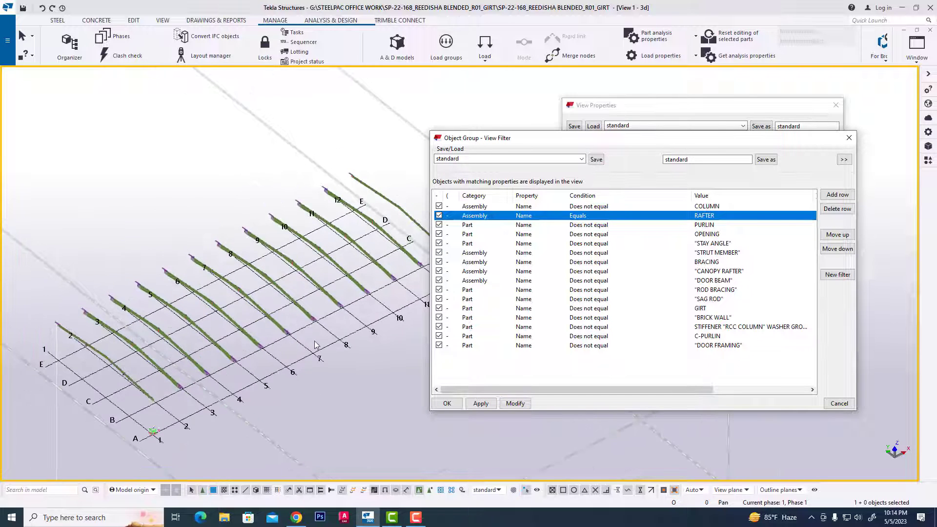